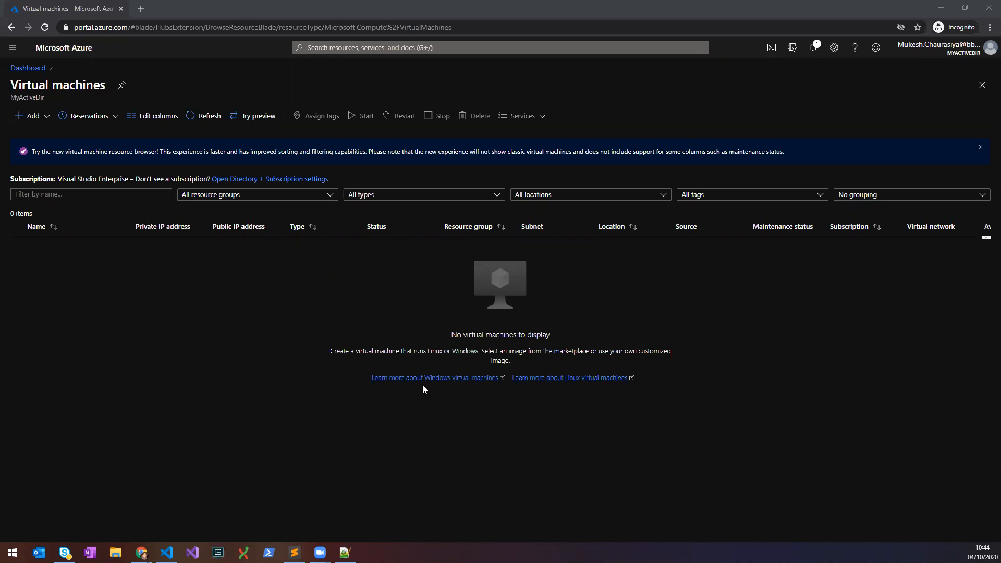
# Find Virtual machines via search 'vi', add a new virtual machine, and begin a new resource group.
pyautogui.click(360, 48)
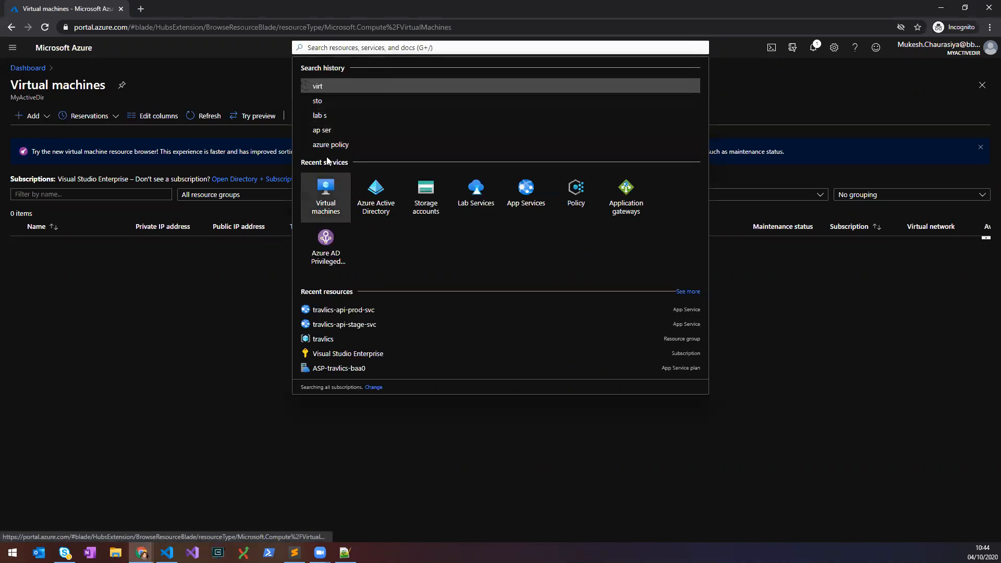
pyautogui.write('virt')
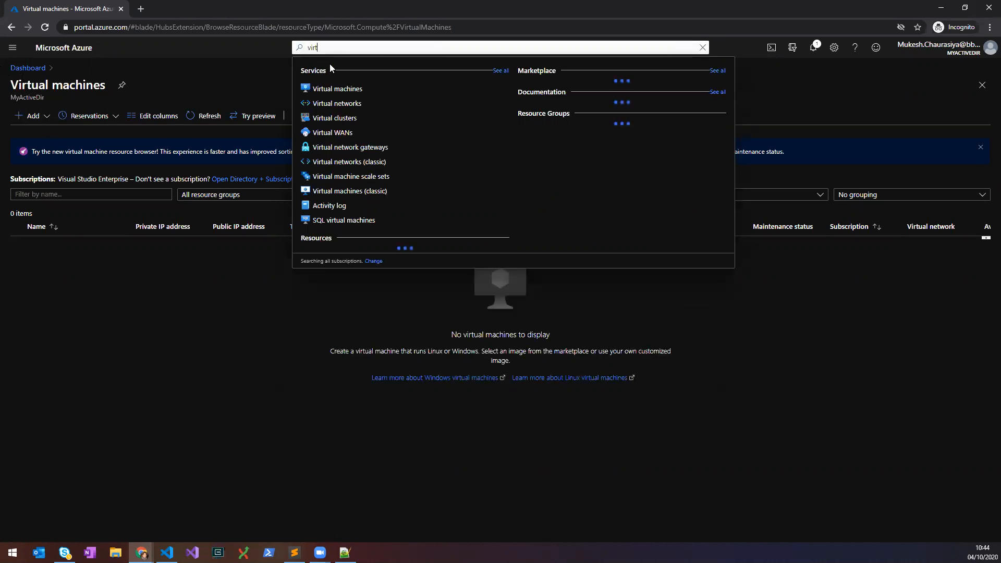
pyautogui.click(328, 88)
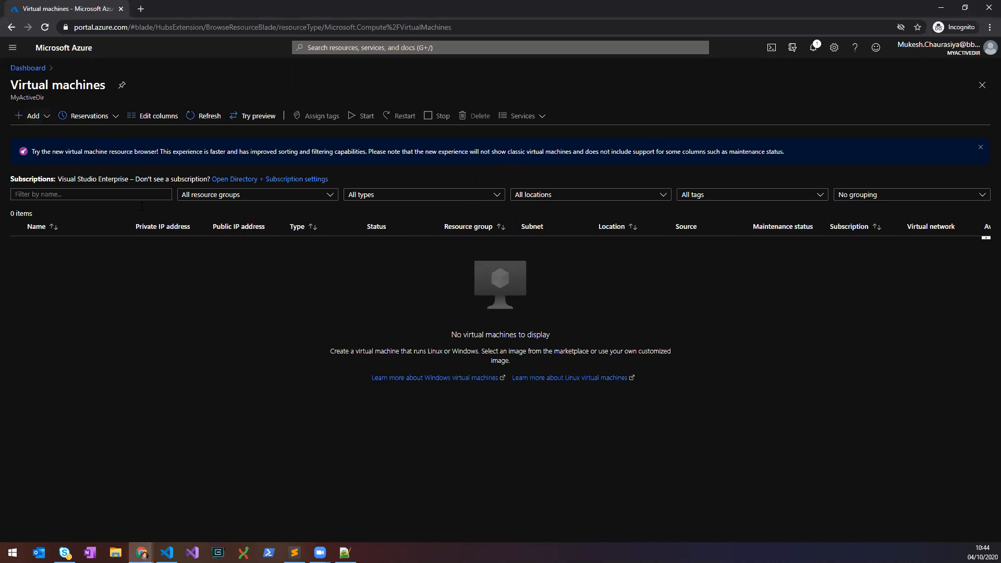
pyautogui.click(41, 117)
pyautogui.click(45, 134)
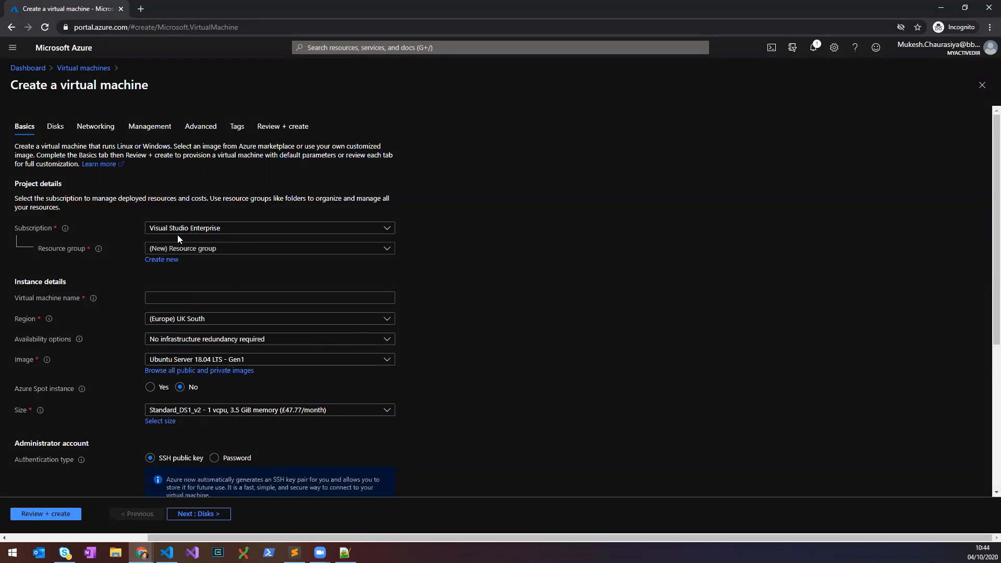
pyautogui.click(162, 260)
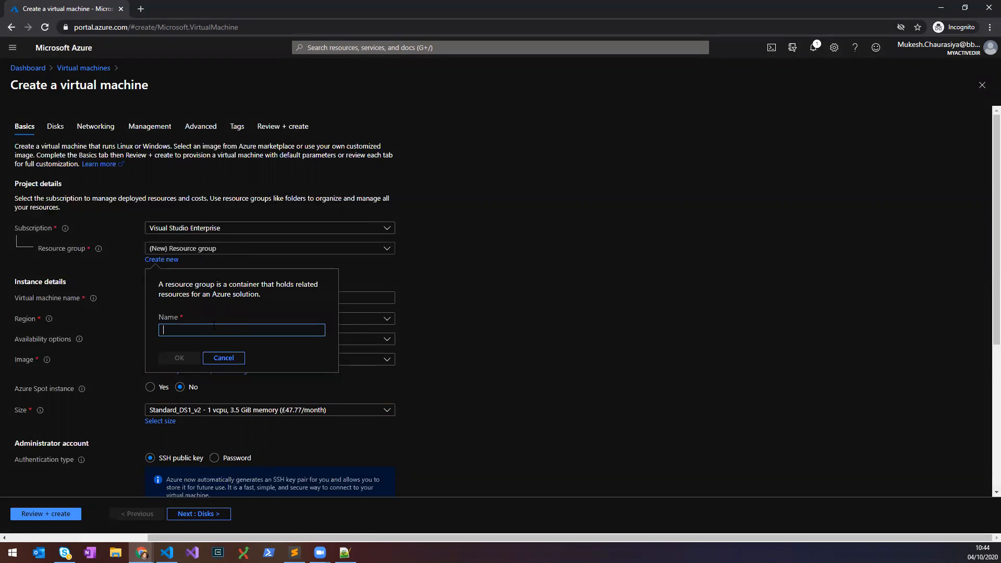
# Create a new resource group named 'lab'.
pyautogui.write('tes')
pyautogui.press('BackSpace')
pyautogui.press('BackSpace')
pyautogui.press('BackSpace')
pyautogui.write('lab')
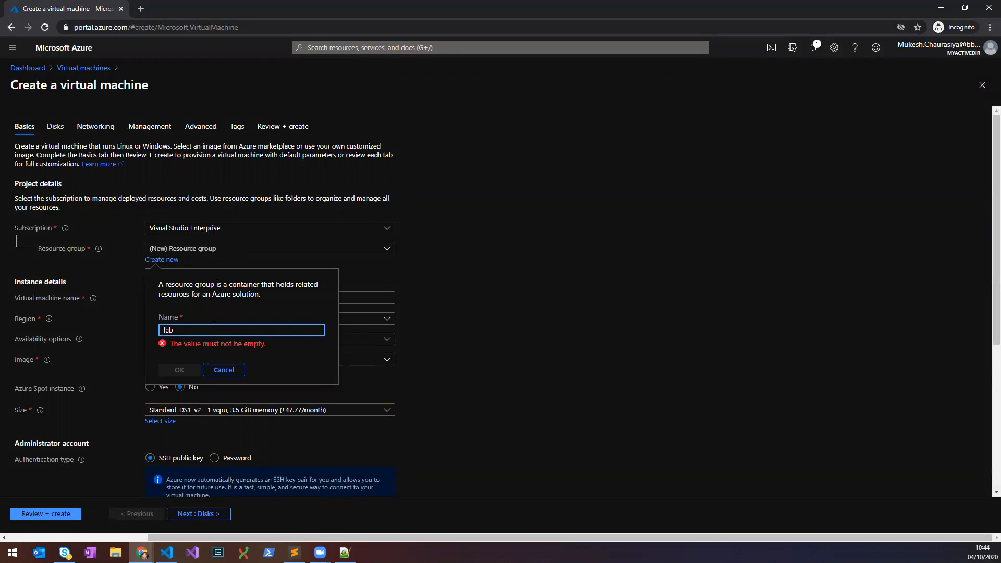
pyautogui.click(179, 358)
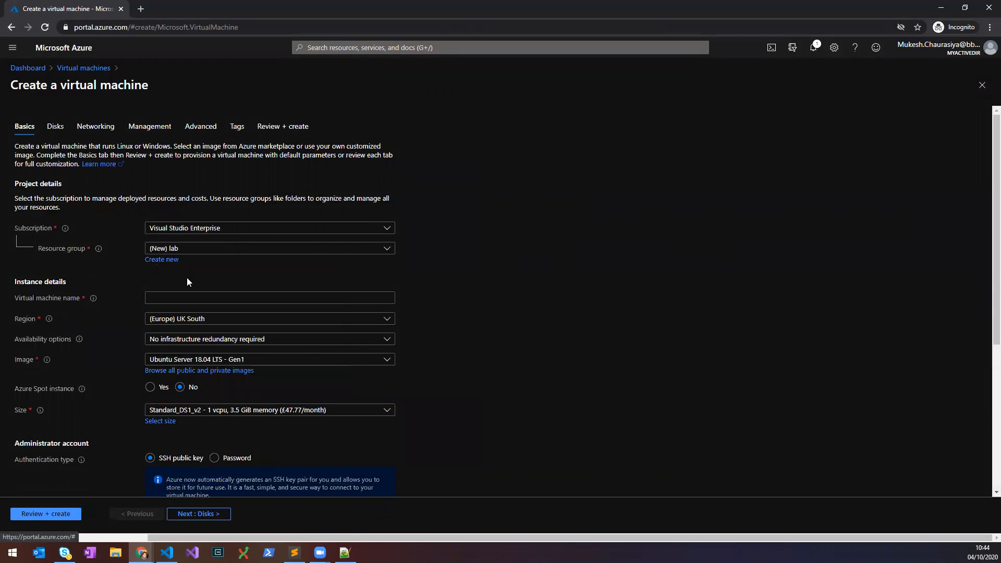
# Name the virtual machine 'vmtest' and set its region to (Europe) North Europe.
pyautogui.scroll(-1, 349, 278)
pyautogui.click(190, 247)
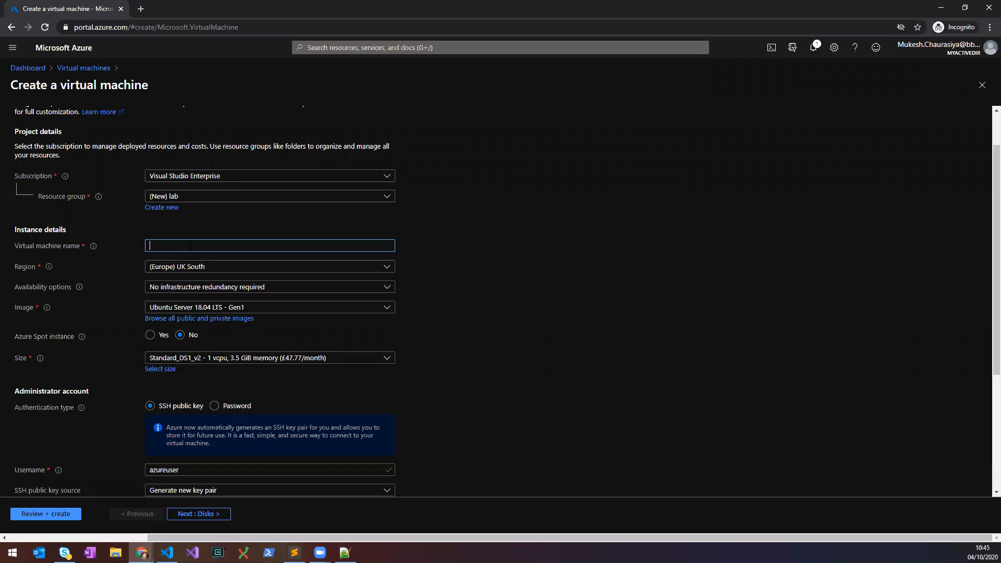
pyautogui.write('vmtest')
pyautogui.press('Tab')
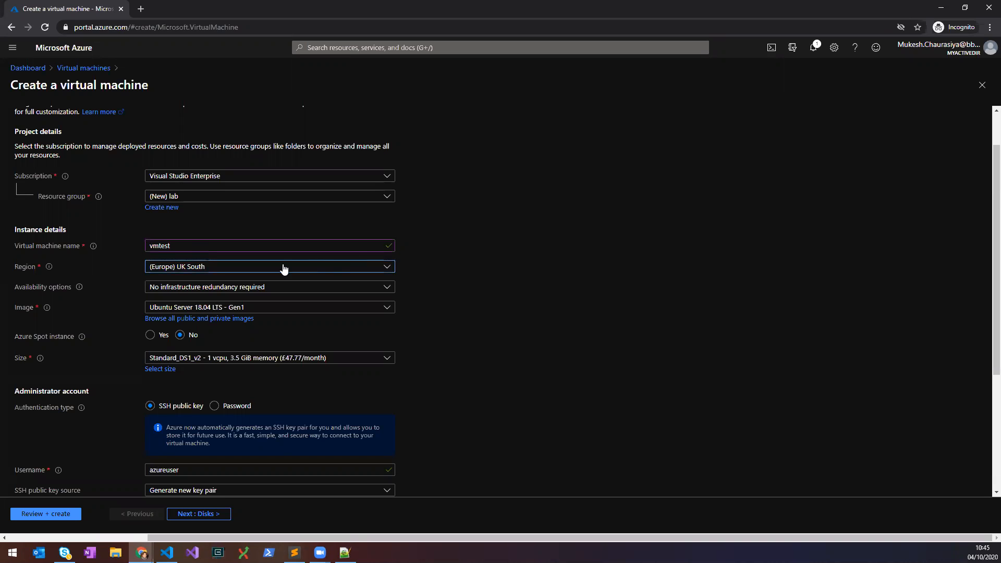
pyautogui.click(210, 269)
pyautogui.write('nor')
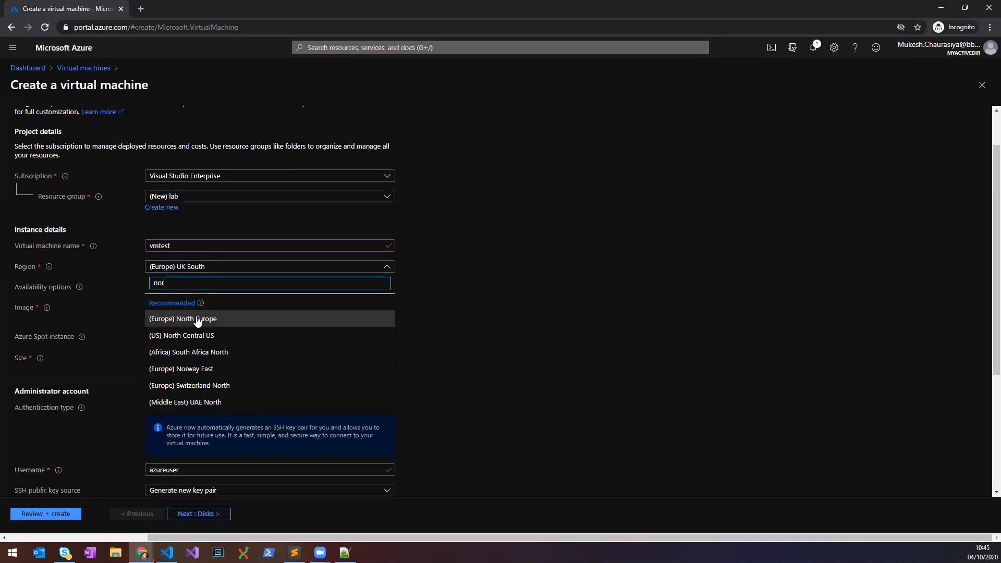
pyautogui.click(271, 318)
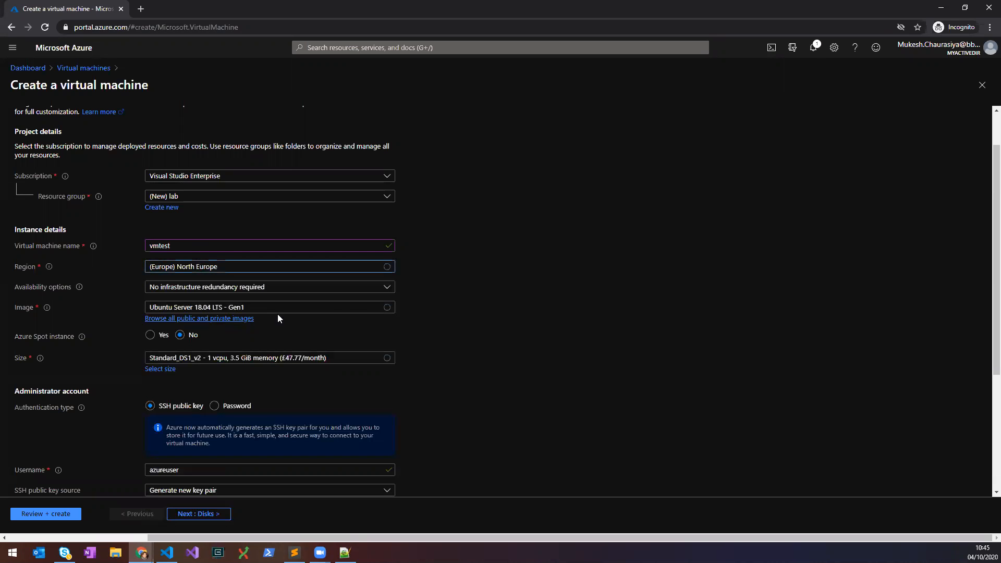
pyautogui.moveTo(79, 288)
# Leave availability options unchanged and choose the Windows Server 2019 Datacenter - Gen1 image.
pyautogui.click(302, 286)
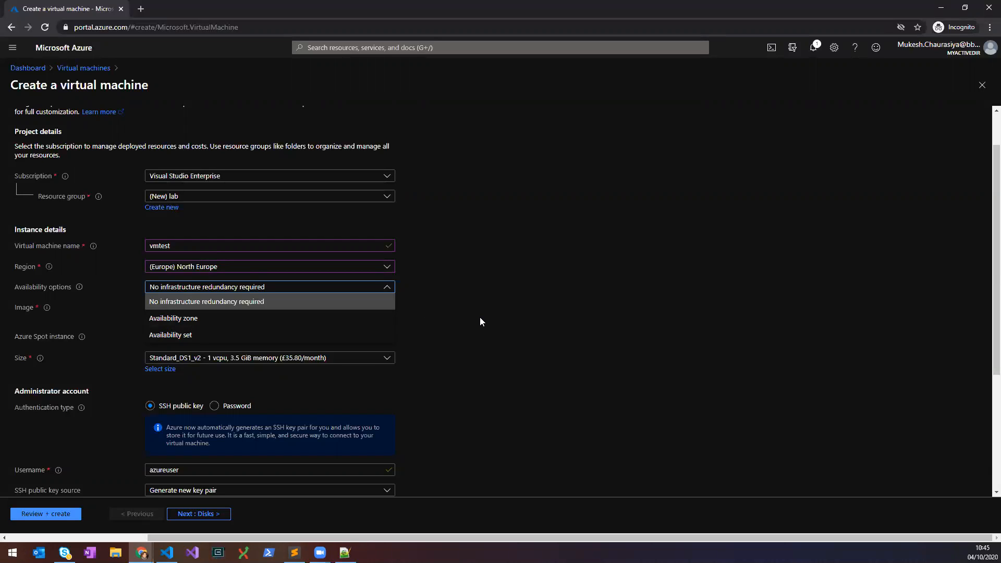
pyautogui.click(448, 279)
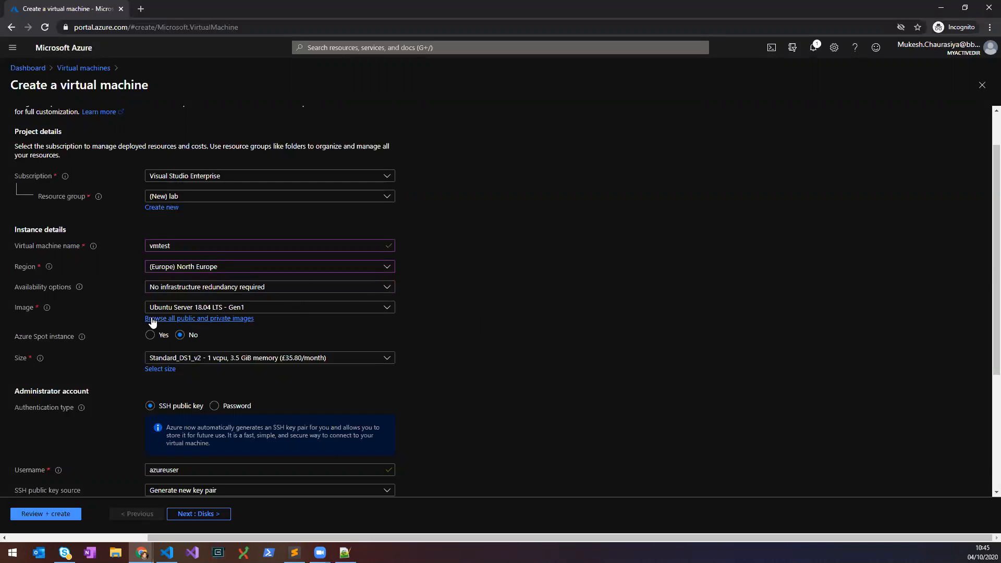
pyautogui.click(259, 310)
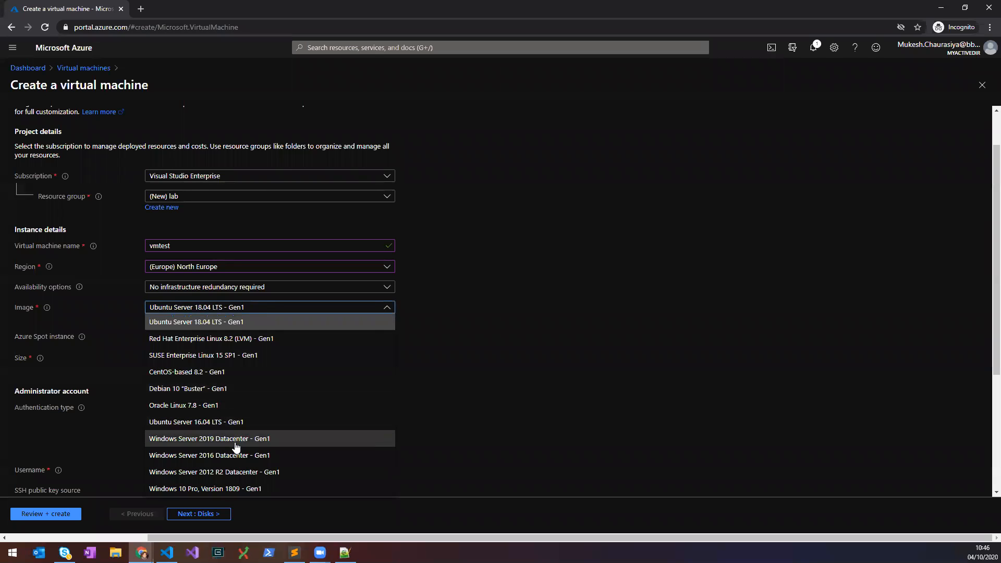
pyautogui.click(236, 441)
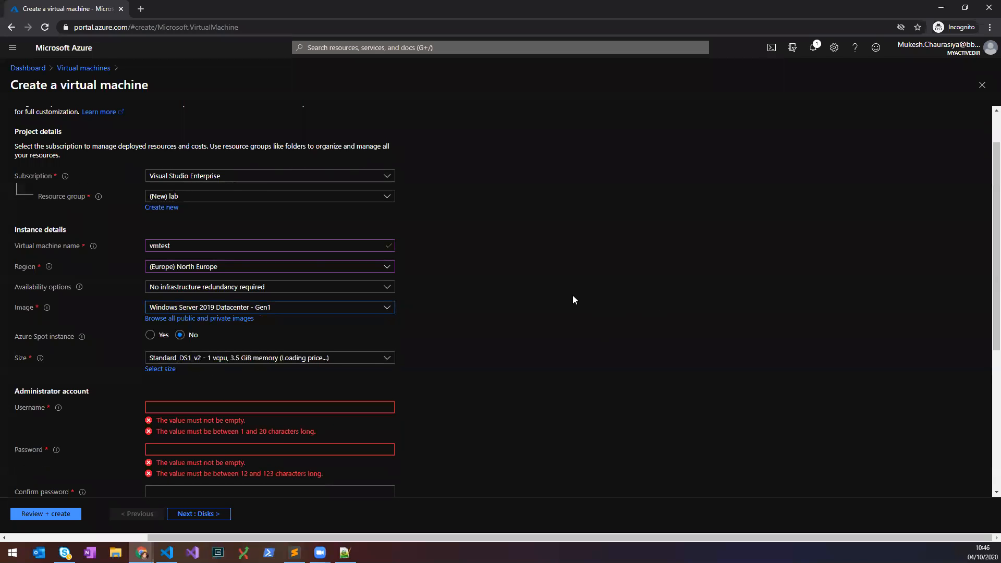
pyautogui.scroll(-1, 467, 287)
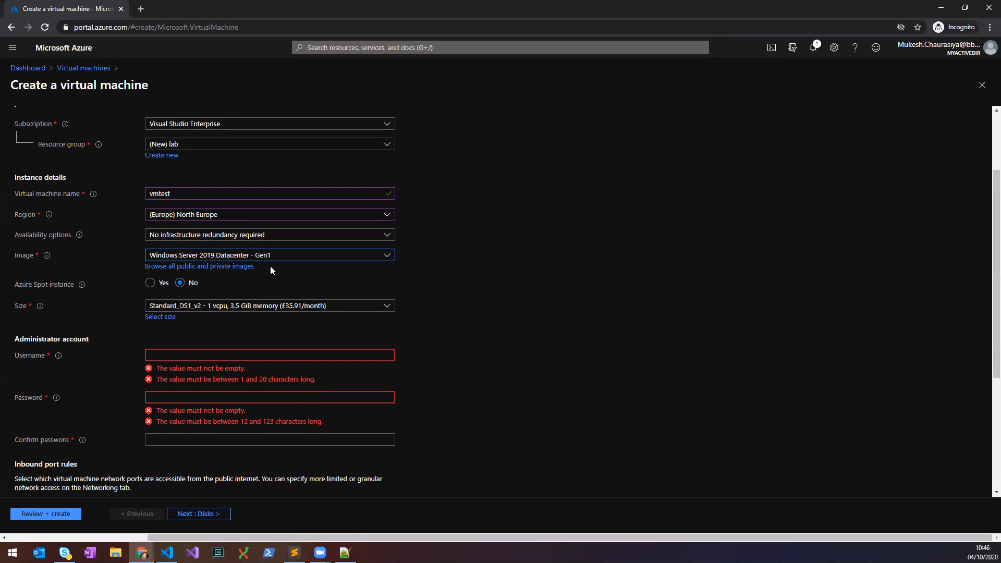
pyautogui.click(225, 266)
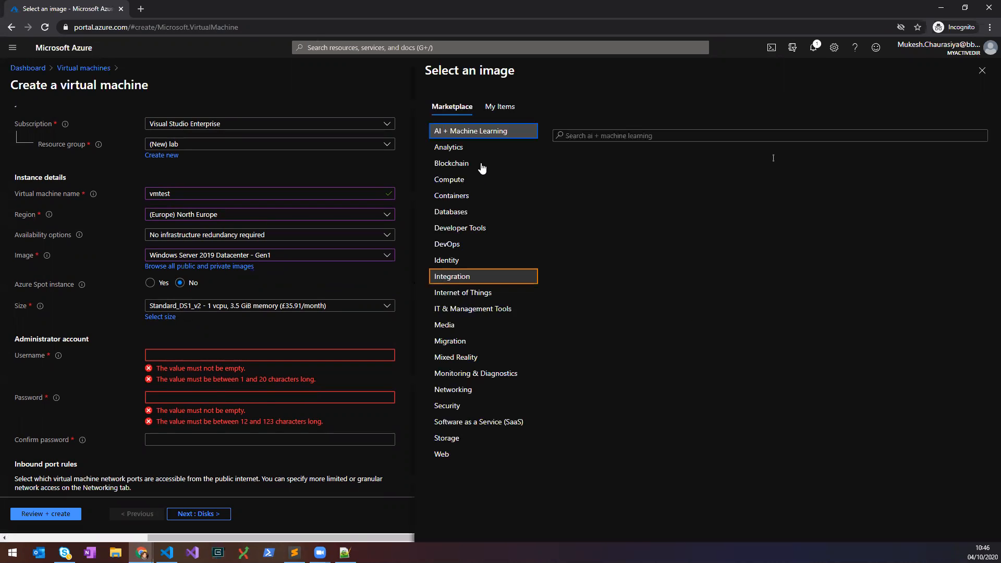
pyautogui.click(982, 70)
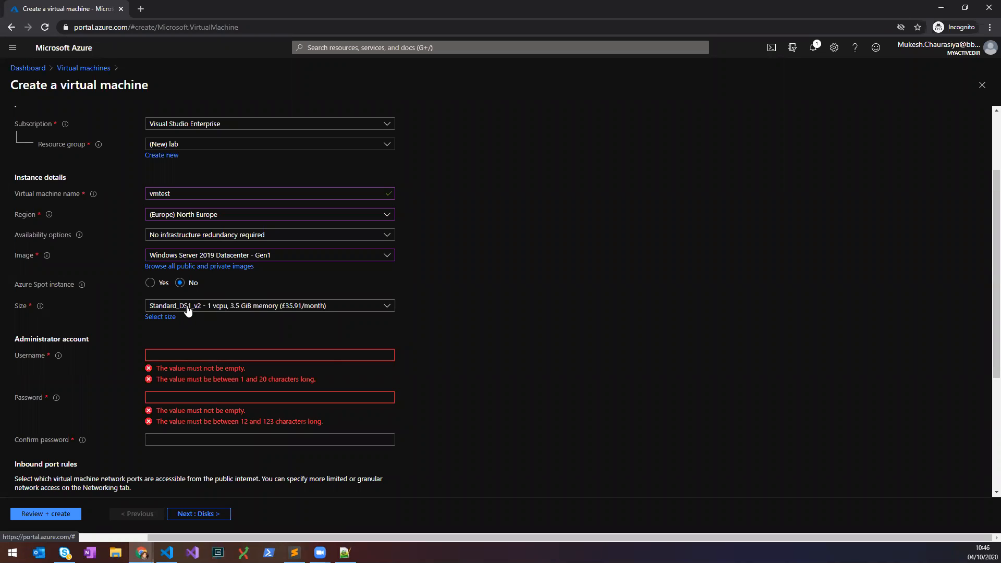
pyautogui.click(169, 318)
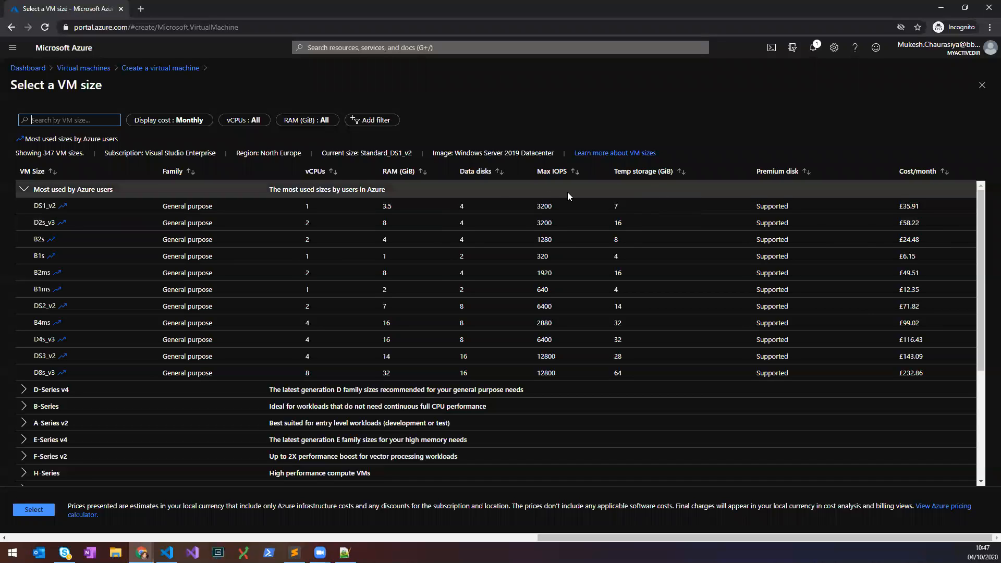
pyautogui.click(982, 85)
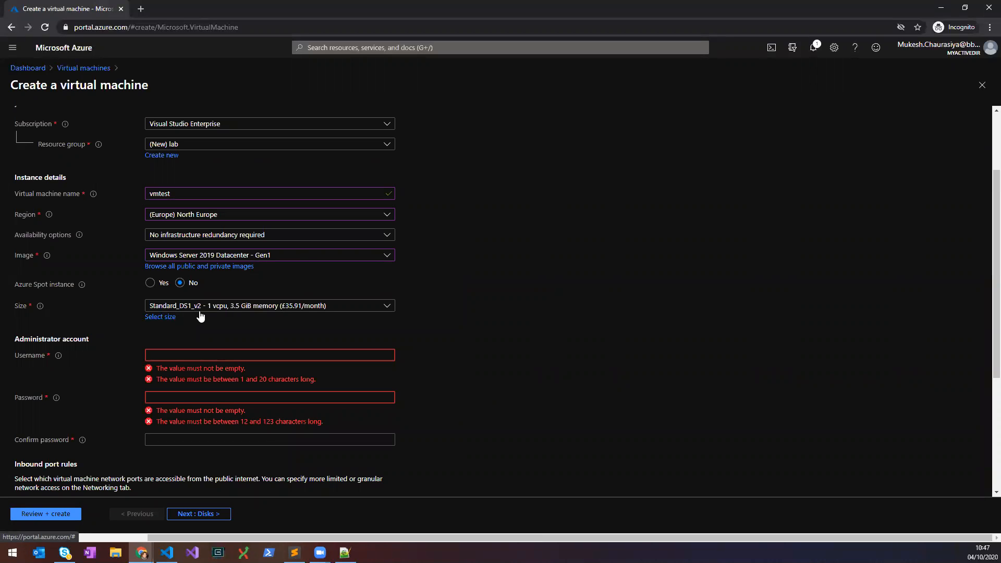
# Enter and correct the administrator username.
pyautogui.scroll(-1, 469, 302)
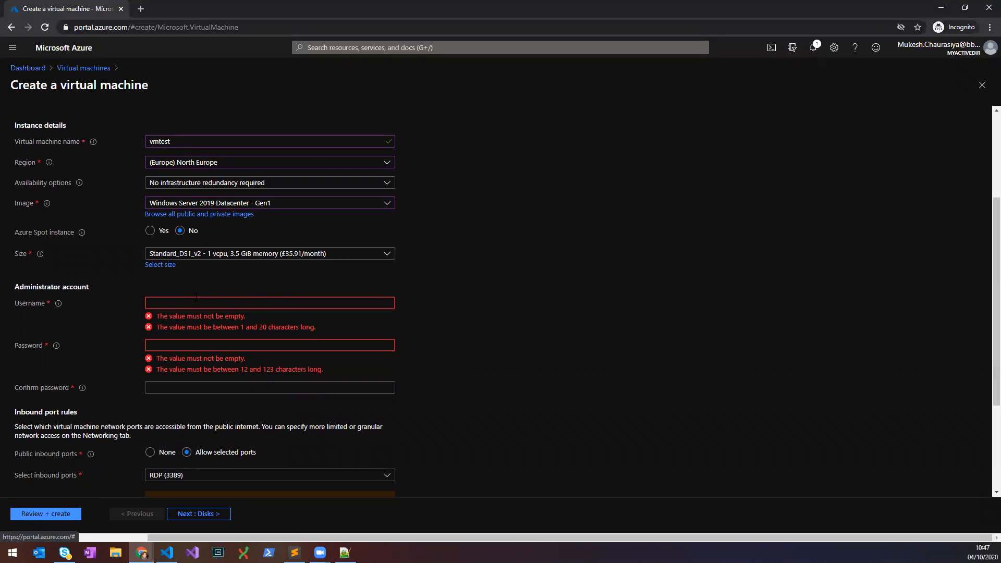
pyautogui.click(170, 303)
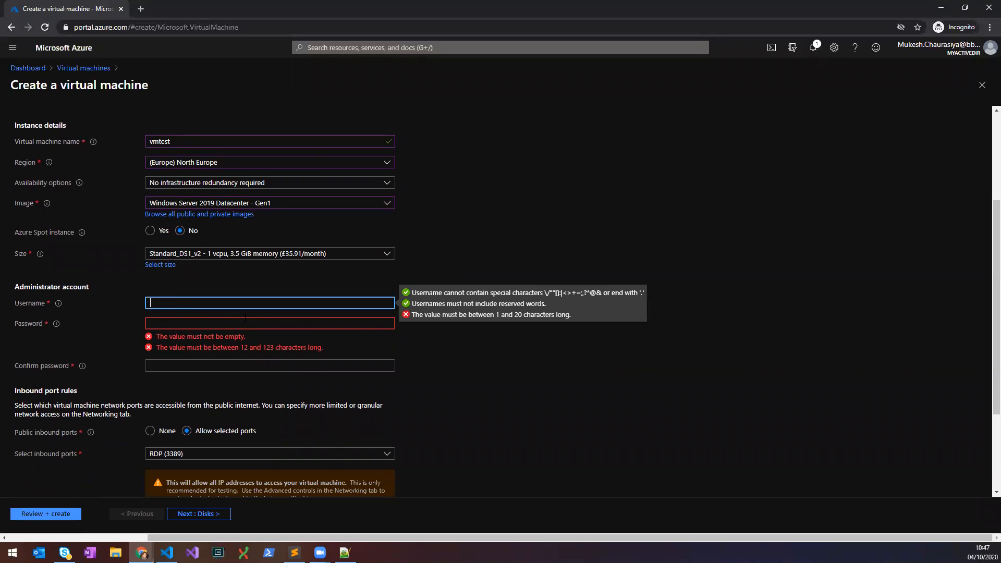
pyautogui.write('chaurm1')
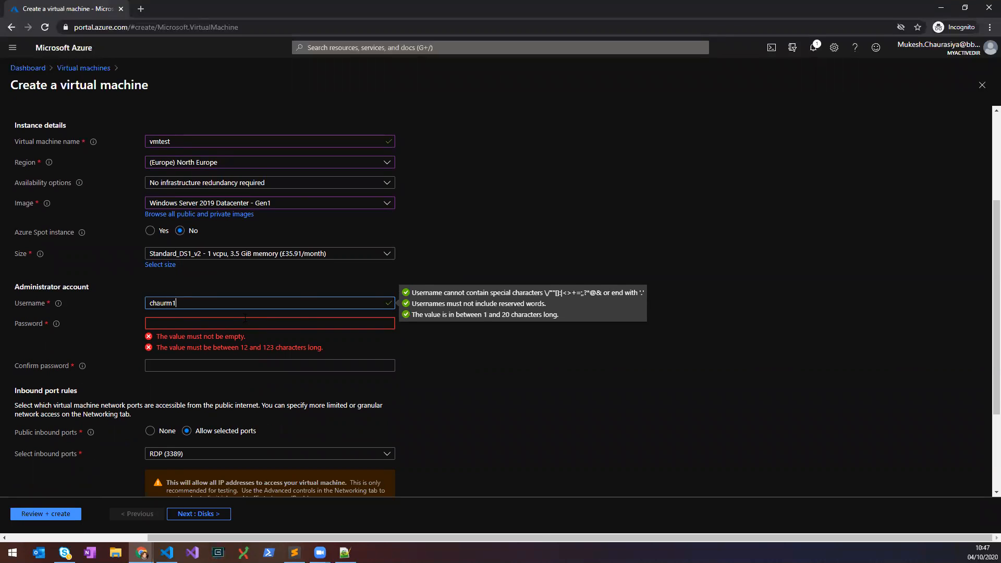
pyautogui.press('BackSpace')
pyautogui.press('BackSpace')
pyautogui.press('BackSpace')
pyautogui.write('rmw')
pyautogui.press('Tab')
pyautogui.hotkey('shift', 'Tab')
pyautogui.press('Right')
pyautogui.write('1')
# Set a 12-character administrator password and confirm it with the same value.
pyautogui.press('Tab')
pyautogui.write('••••••••••••')
pyautogui.press('Tab')
pyautogui.write('••••••••••••')
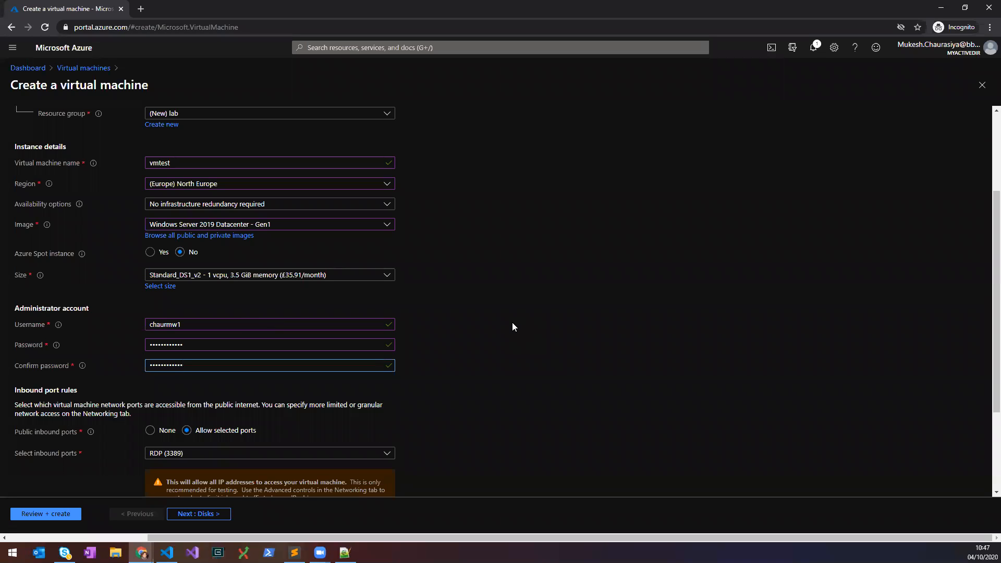
pyautogui.click(512, 323)
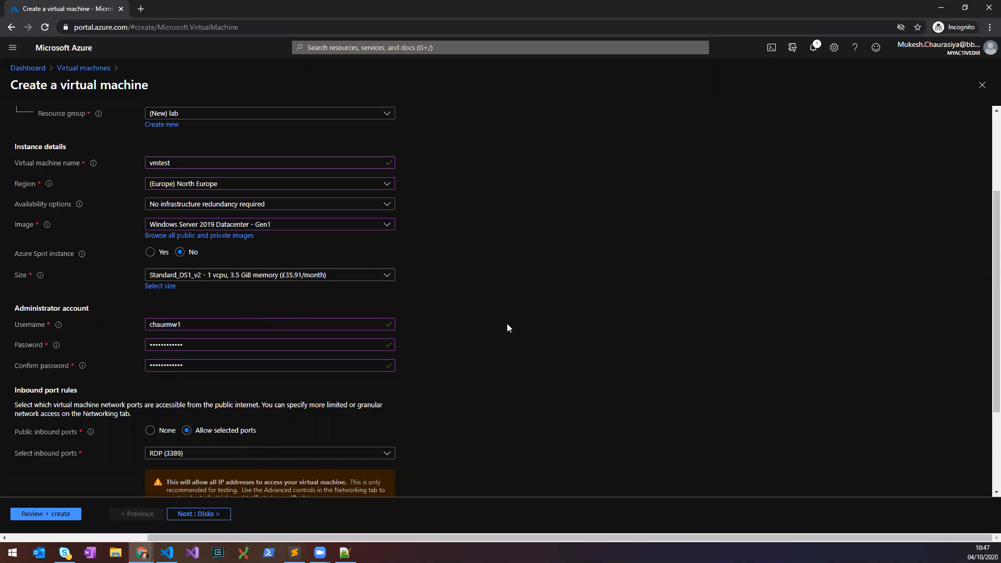
# Keep RDP (3389) as the only inbound port, leave licensing at No, and proceed to Disks.
pyautogui.scroll(-3, 480, 368)
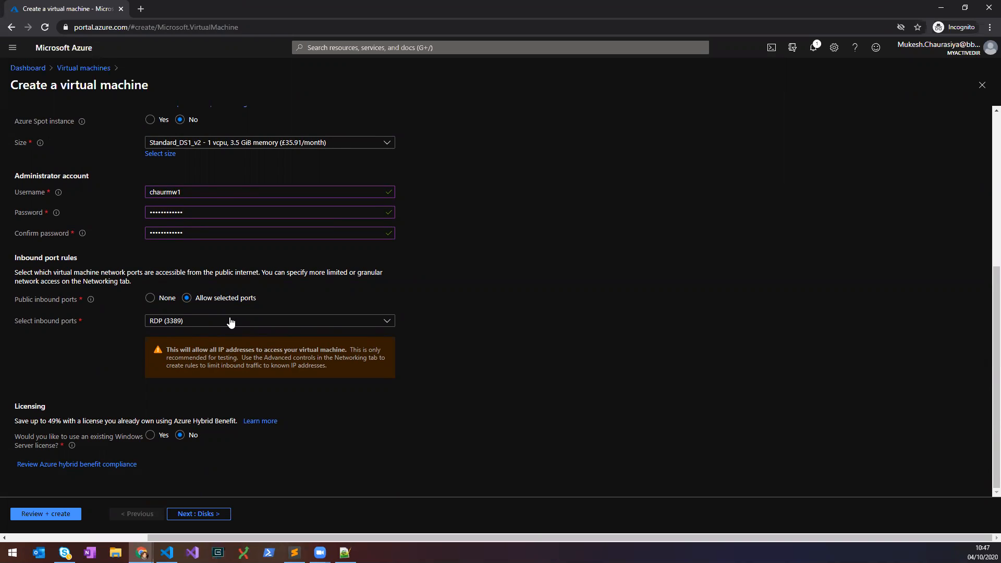
pyautogui.click(193, 326)
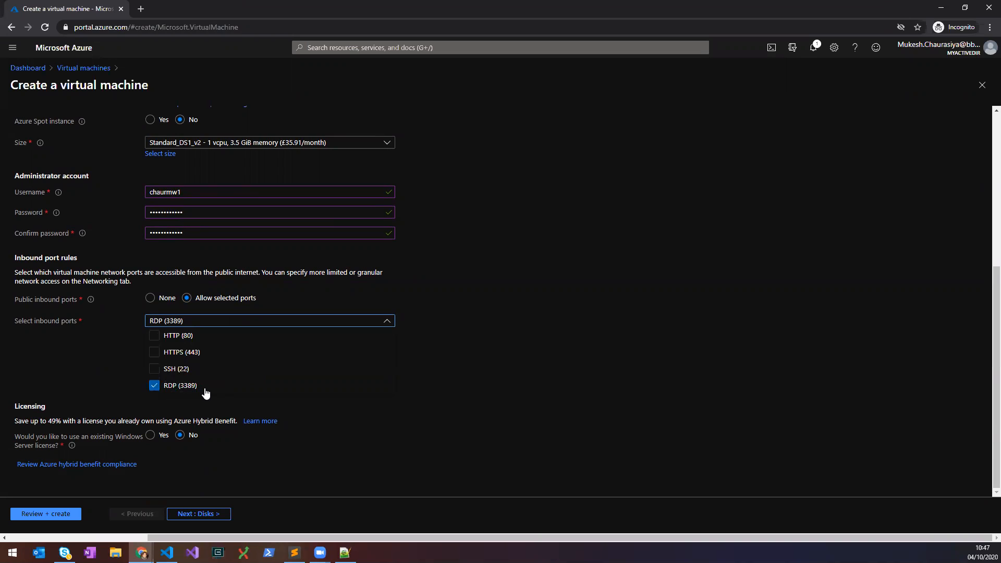
pyautogui.click(592, 319)
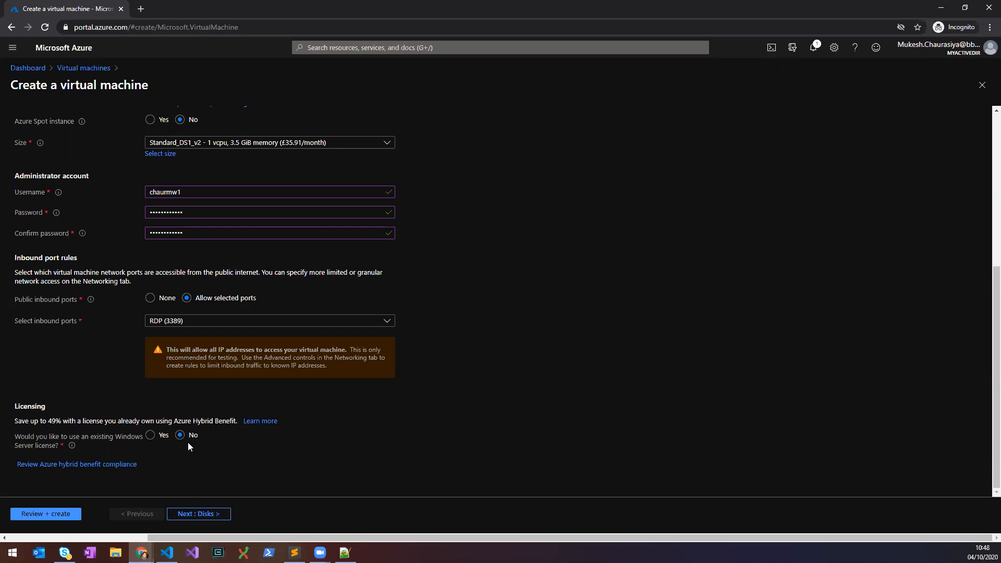
pyautogui.click(192, 518)
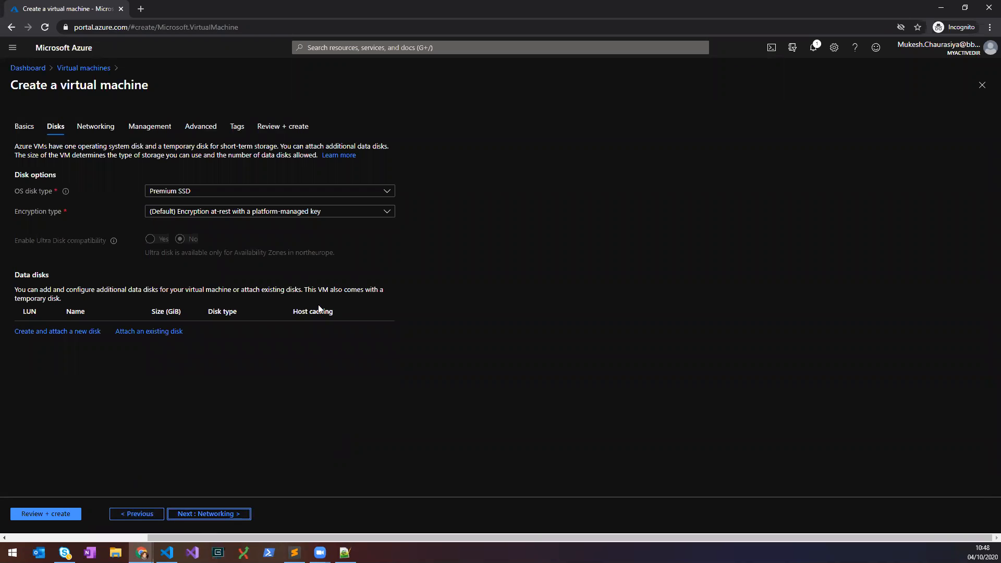
# Keep Premium SSD as the OS disk type and proceed to Networking.
pyautogui.click(208, 191)
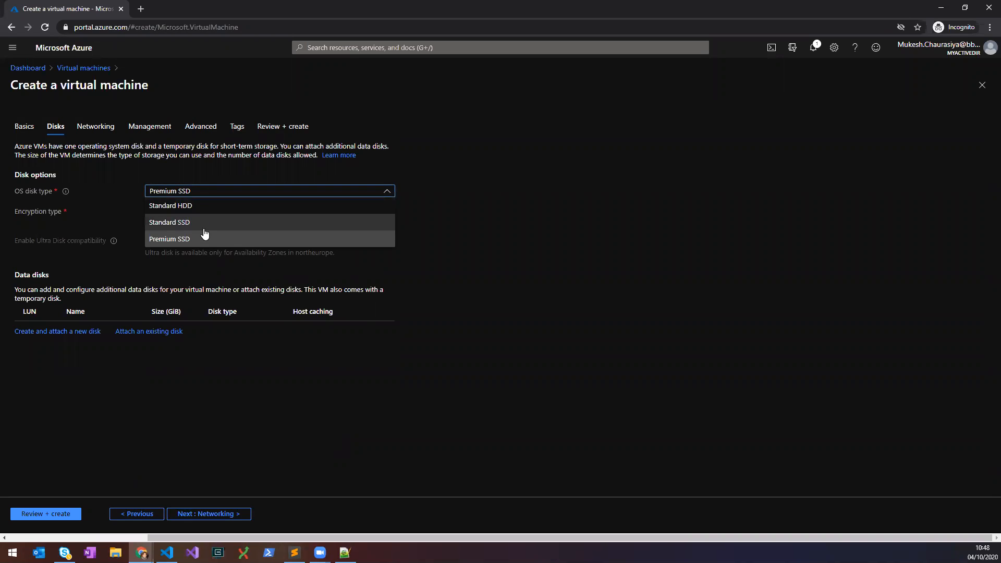
pyautogui.click(503, 230)
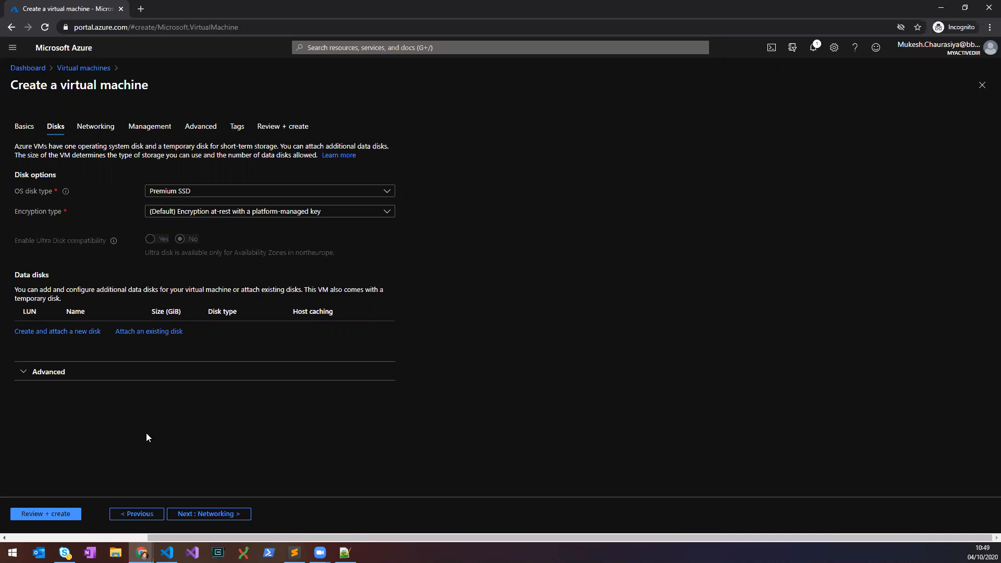
pyautogui.click(211, 515)
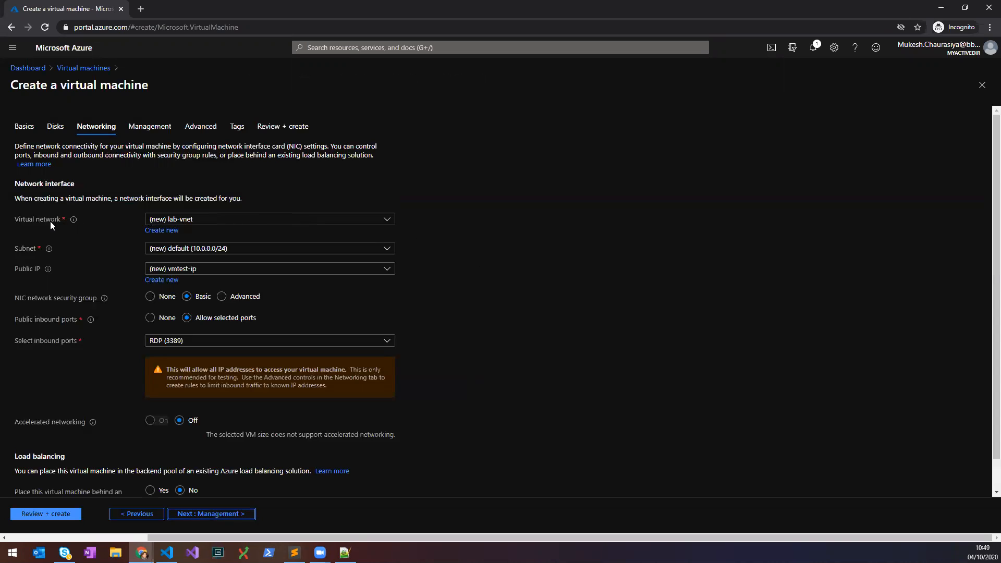
pyautogui.click(191, 223)
pyautogui.click(567, 245)
pyautogui.click(168, 230)
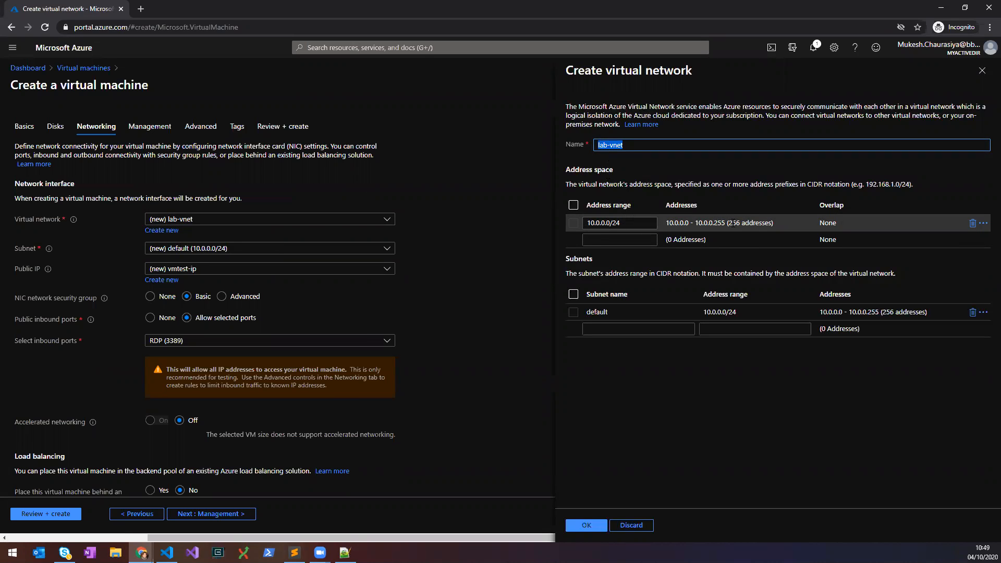
pyautogui.click(617, 223)
pyautogui.doubleClick(617, 223)
pyautogui.write('16')
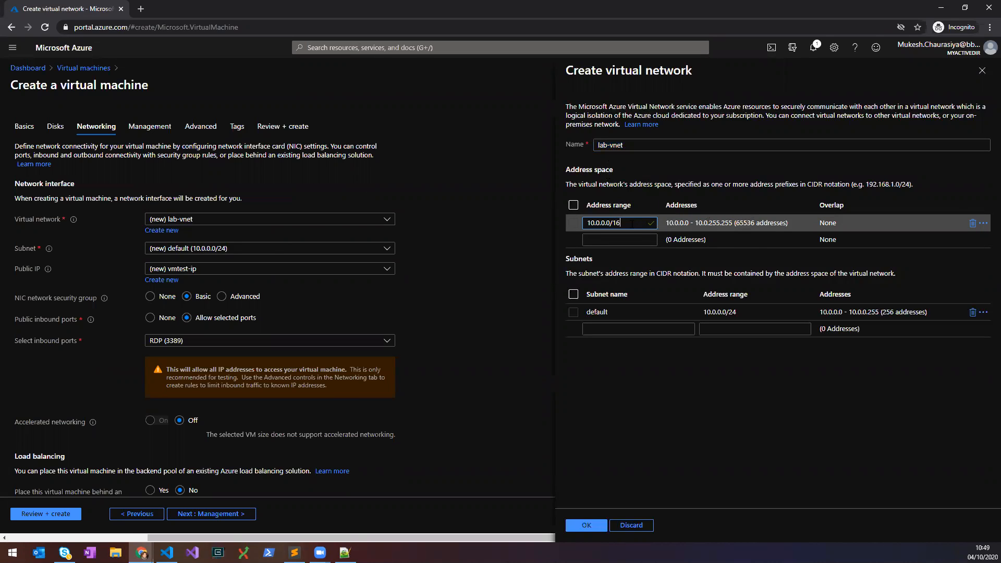
pyautogui.press('BackSpace')
pyautogui.press('BackSpace')
pyautogui.write('24')
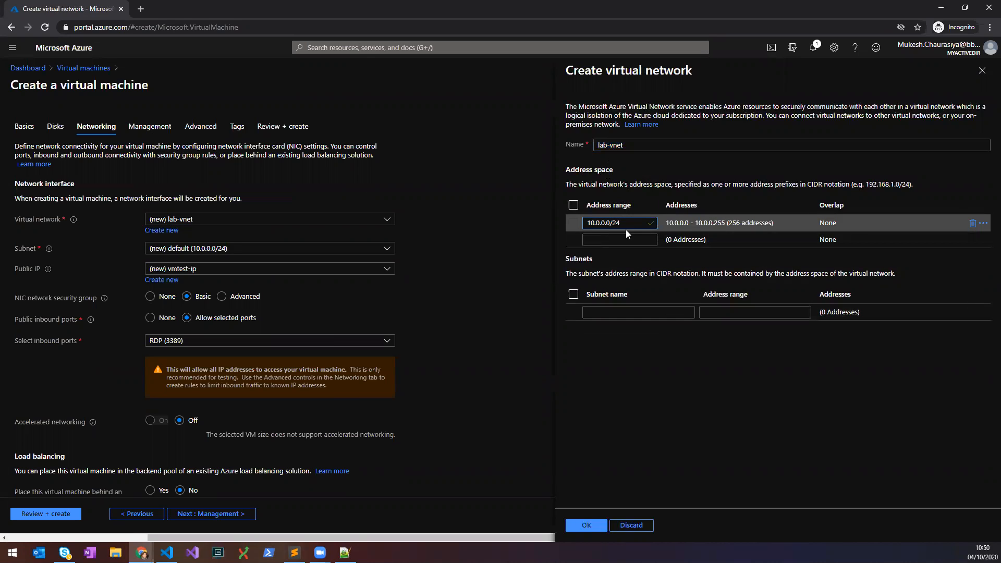
pyautogui.click(677, 353)
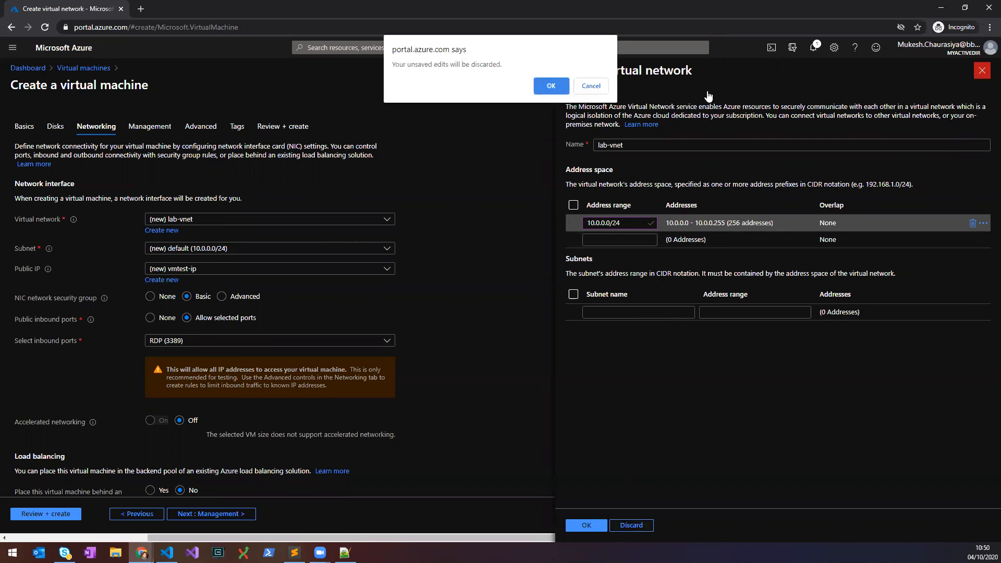
pyautogui.click(552, 86)
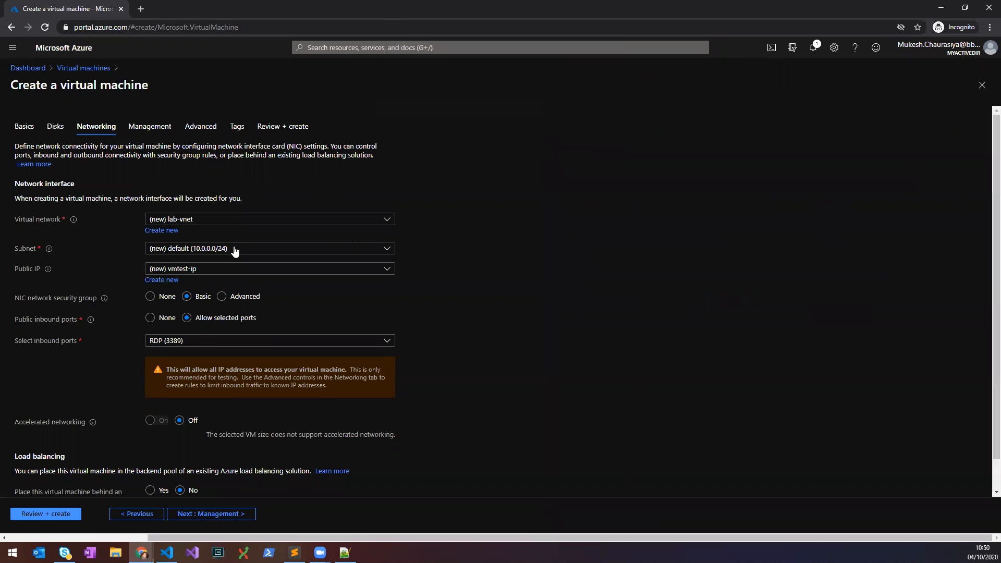
pyautogui.click(166, 230)
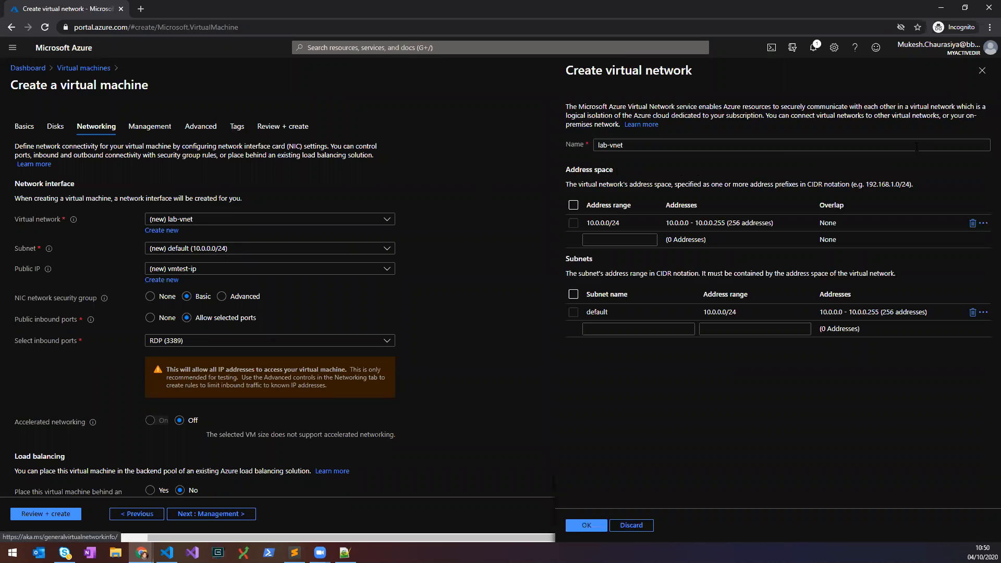
pyautogui.click(982, 71)
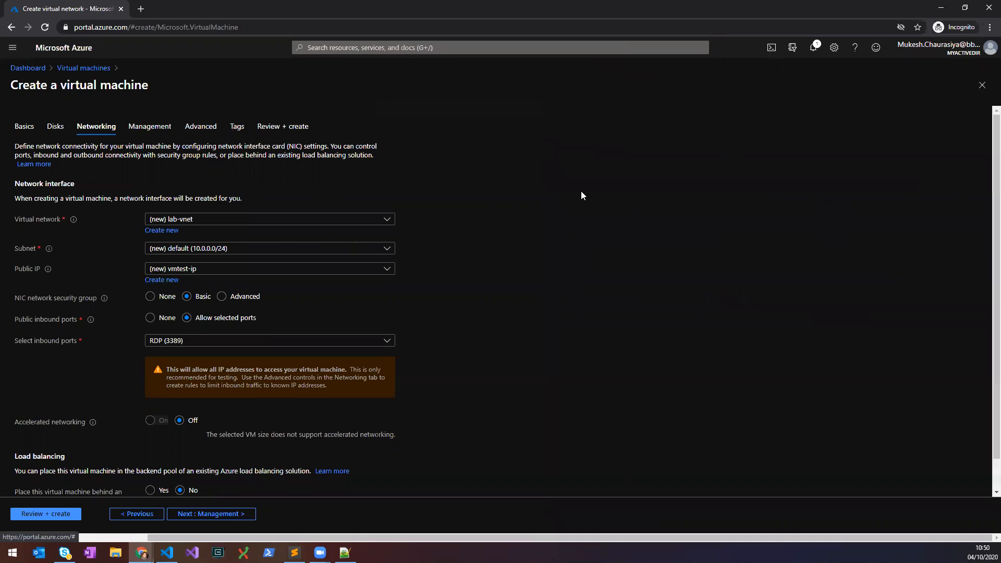
pyautogui.click(175, 250)
pyautogui.click(168, 285)
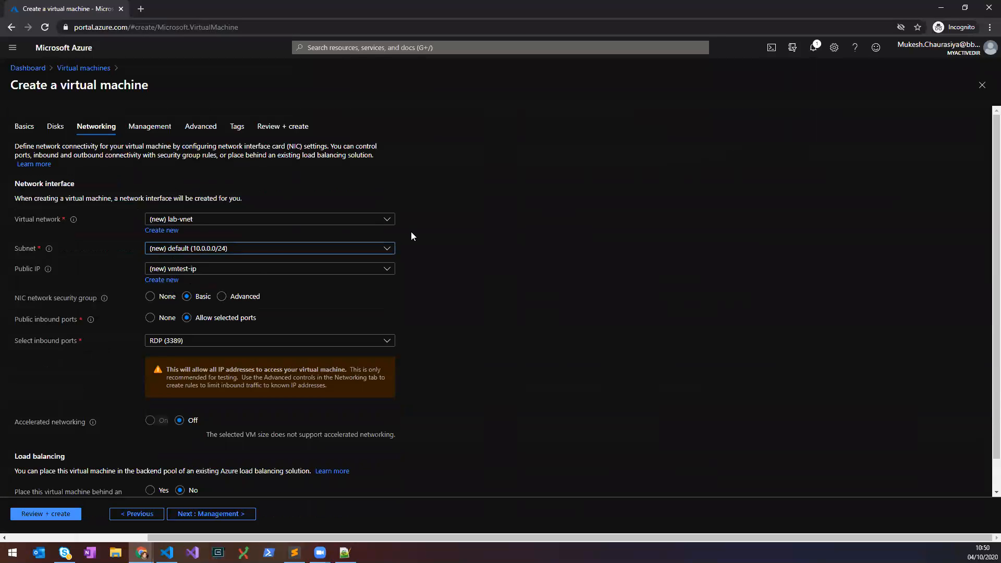
pyautogui.click(243, 252)
pyautogui.click(476, 243)
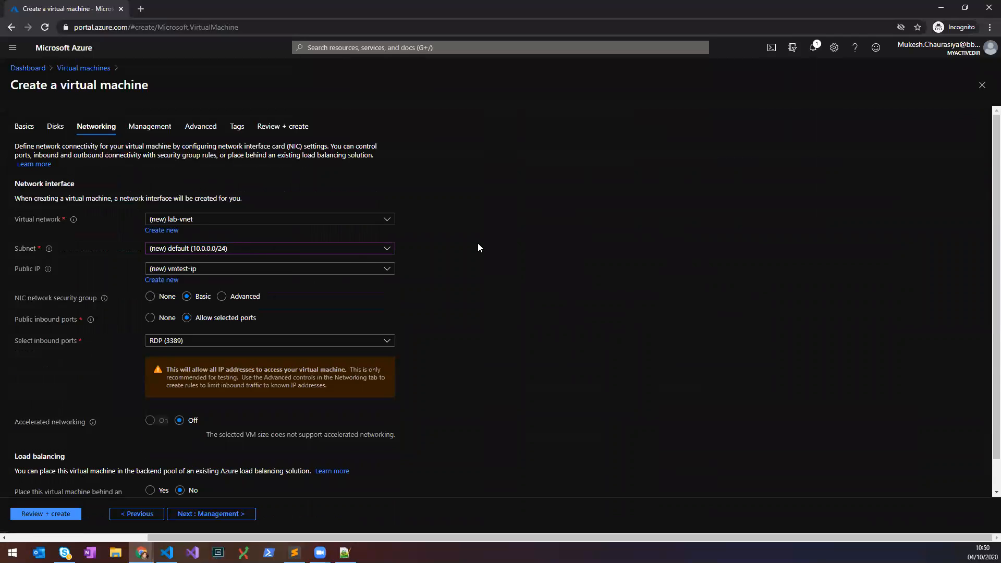
# Keep public IP vmtest-ip with only RDP (3389) inbound, then proceed to Management.
pyautogui.click(179, 272)
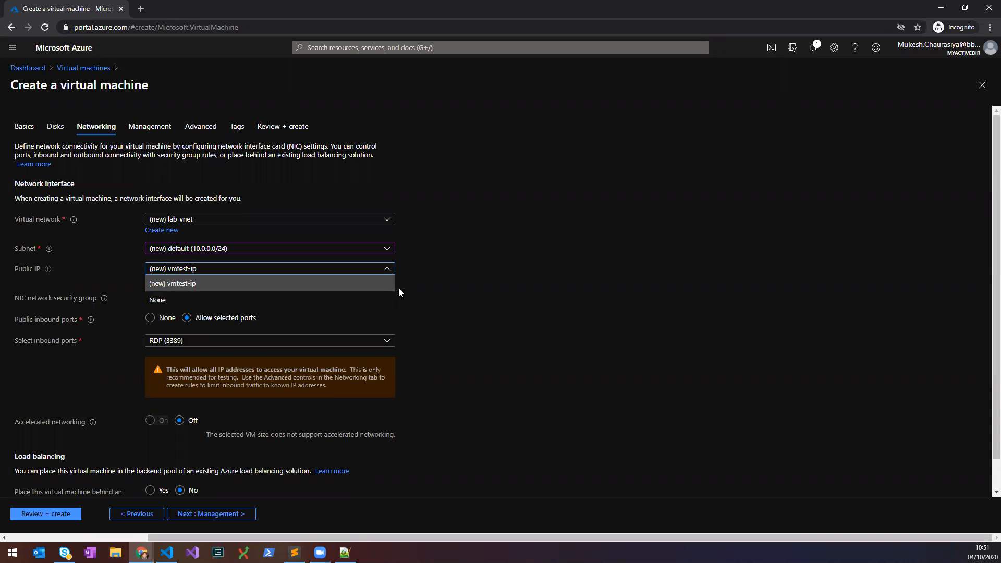
pyautogui.click(179, 274)
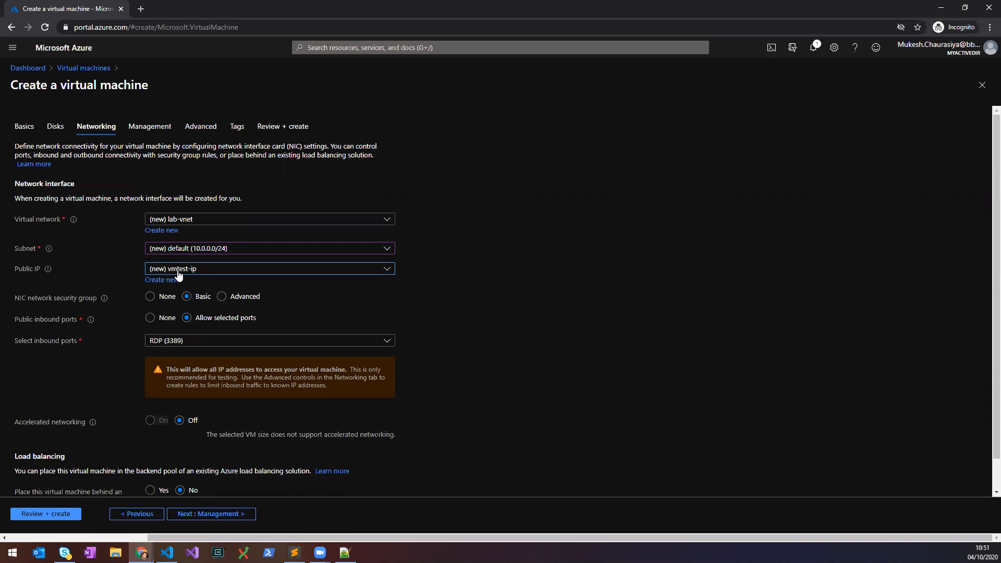
pyautogui.scroll(-1, 378, 319)
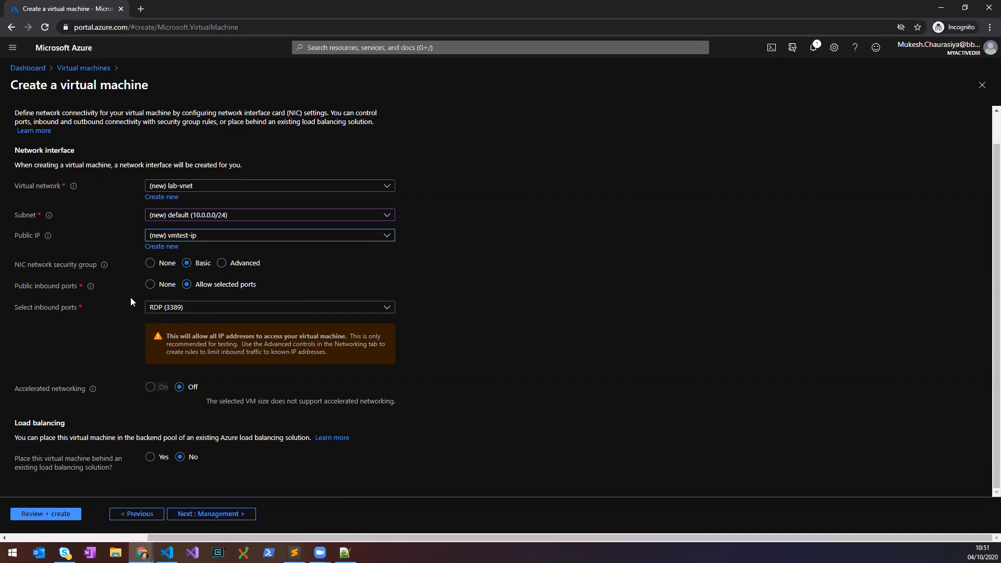
pyautogui.click(207, 308)
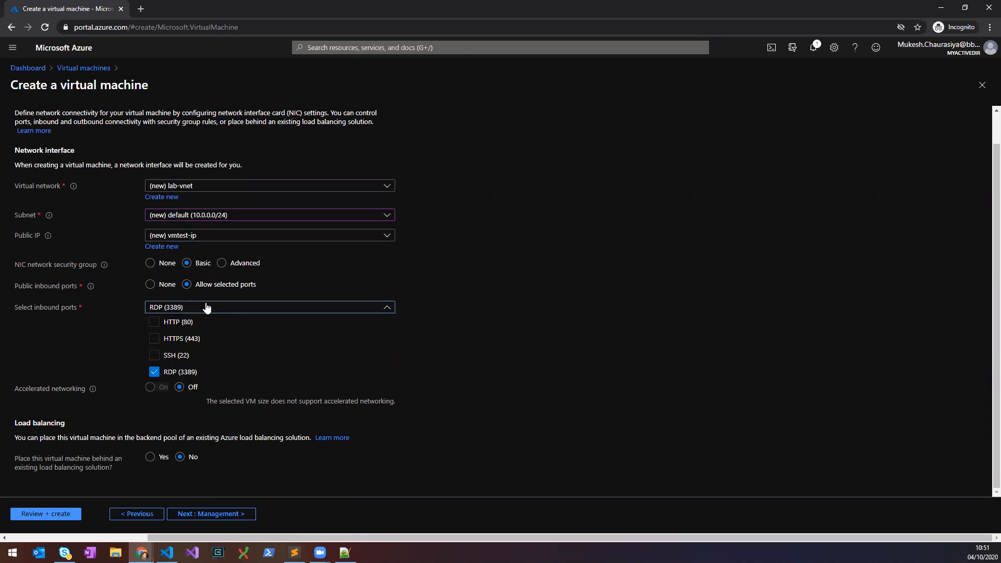
pyautogui.click(469, 305)
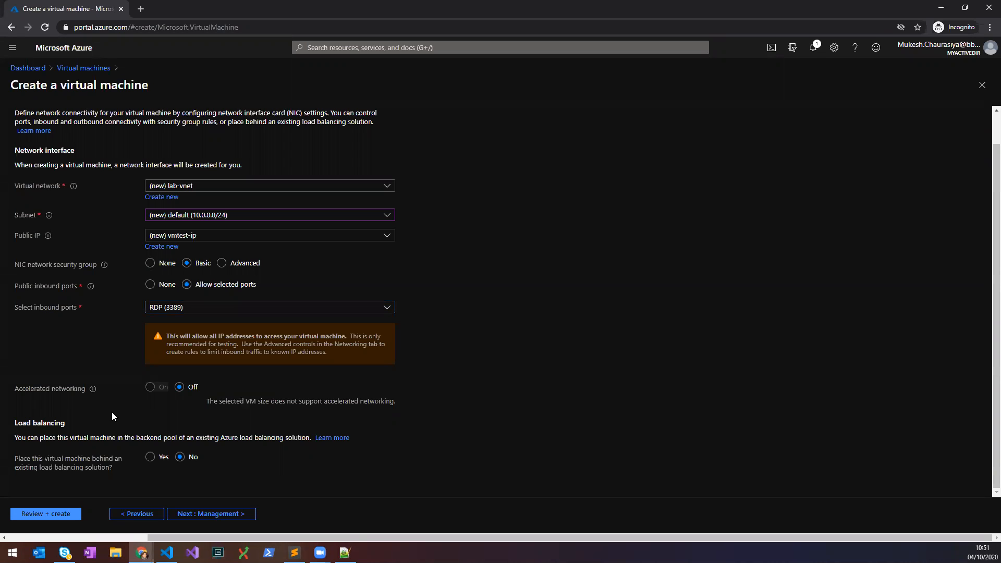
pyautogui.click(192, 514)
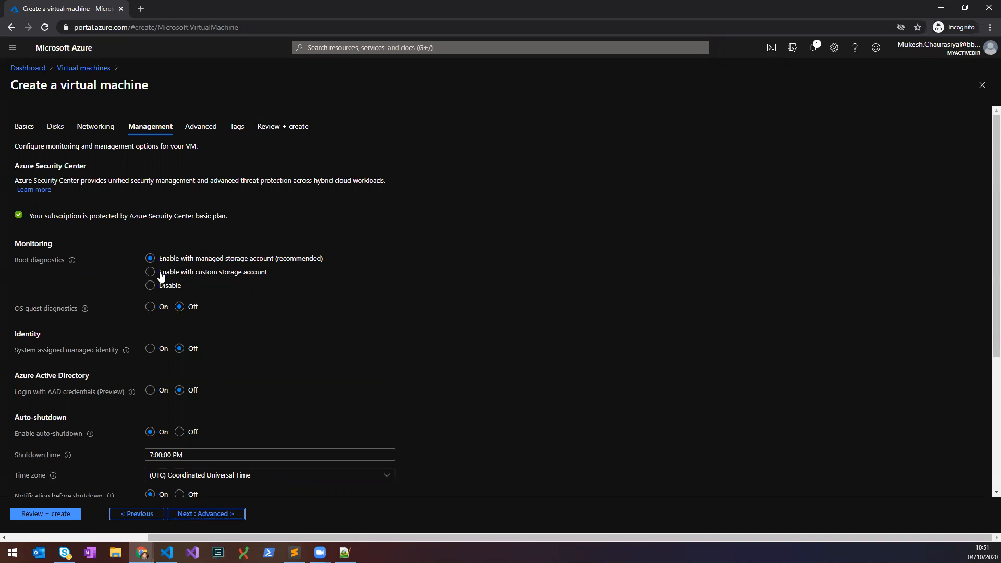
# Disable boot diagnostics, review the notification e-mail field, and proceed to Advanced.
pyautogui.click(150, 286)
pyautogui.scroll(-4, 205, 379)
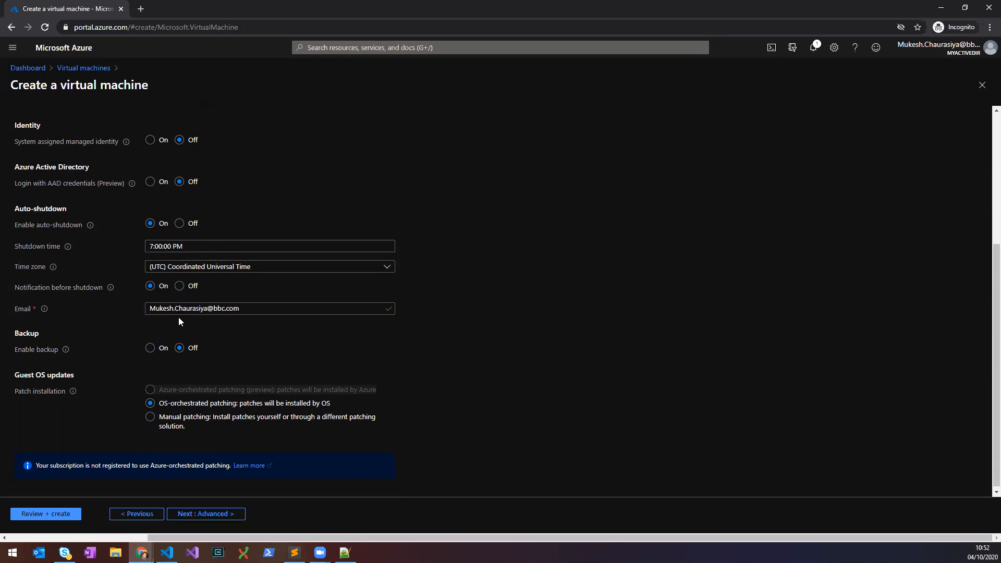
pyautogui.tripleClick(253, 312)
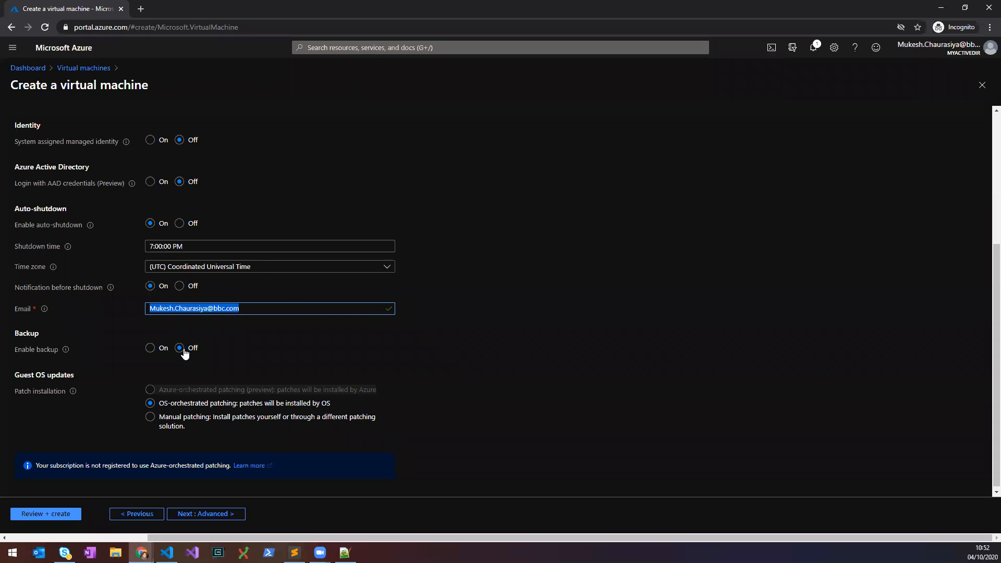
pyautogui.click(201, 514)
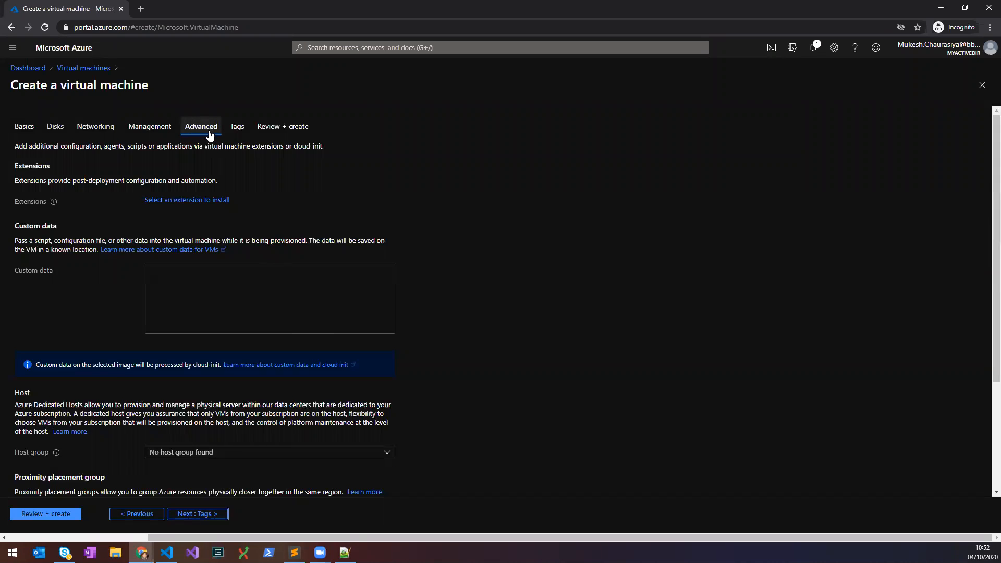
# Review the Advanced settings unchanged, go to Tags, and place the cursor in the tag Name field.
pyautogui.scroll(-2, 279, 344)
pyautogui.scroll(2, 280, 353)
pyautogui.scroll(-3, 198, 516)
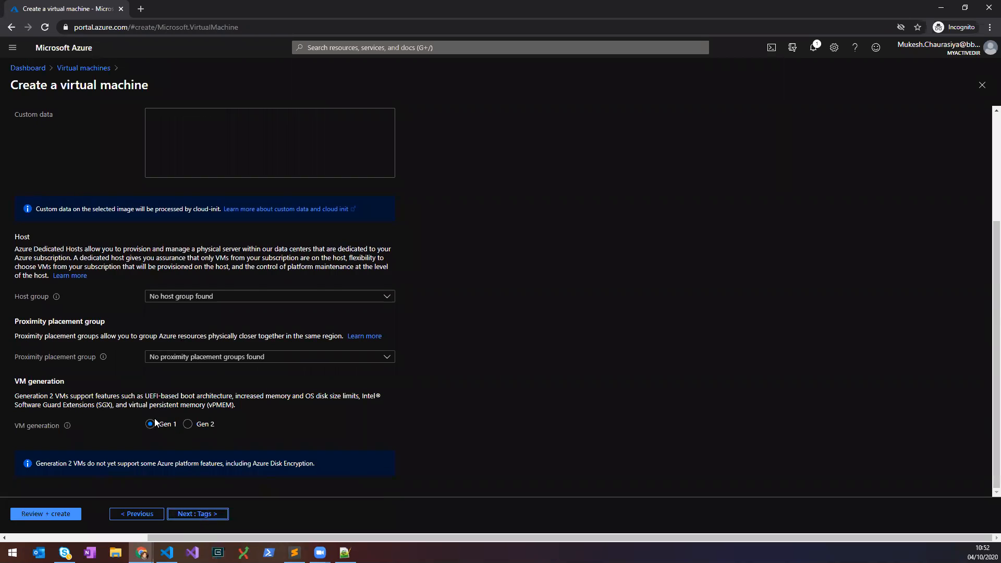
pyautogui.click(192, 515)
pyautogui.click(60, 209)
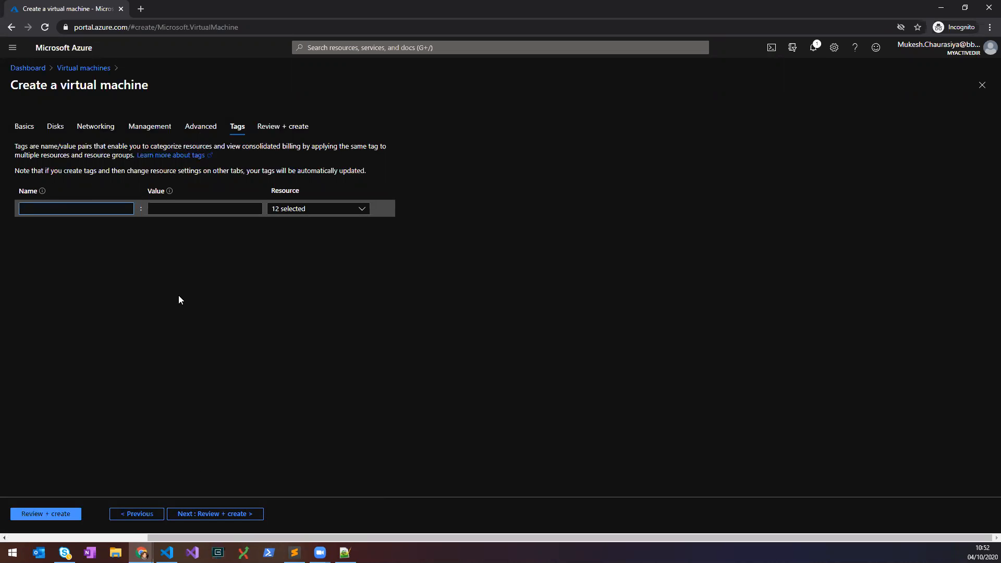
# Add the tag env : dev, then review and create the vmtest VM.
pyautogui.write('env')
pyautogui.press('Tab')
pyautogui.write('dev')
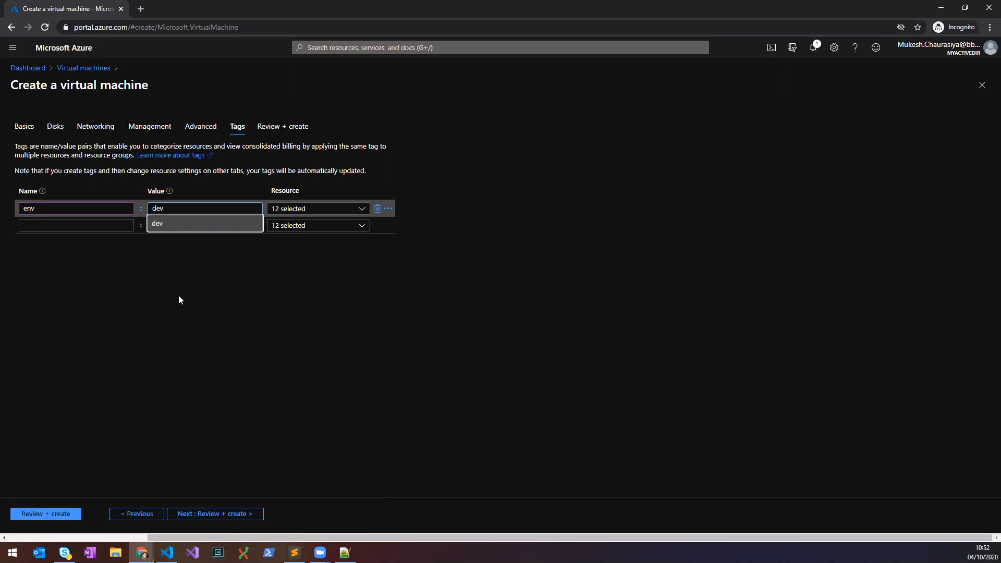
pyautogui.click(178, 295)
pyautogui.click(211, 515)
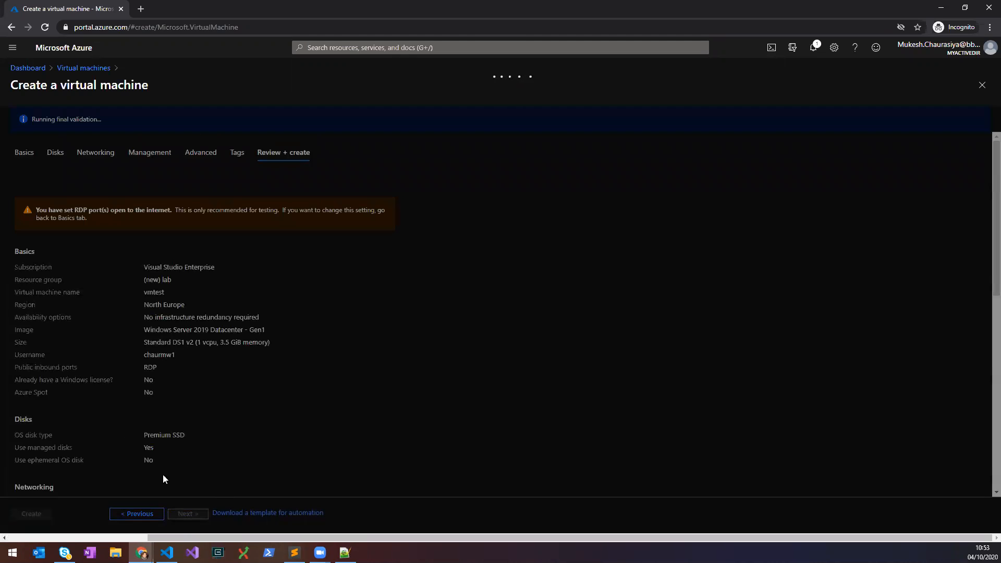
pyautogui.click(31, 514)
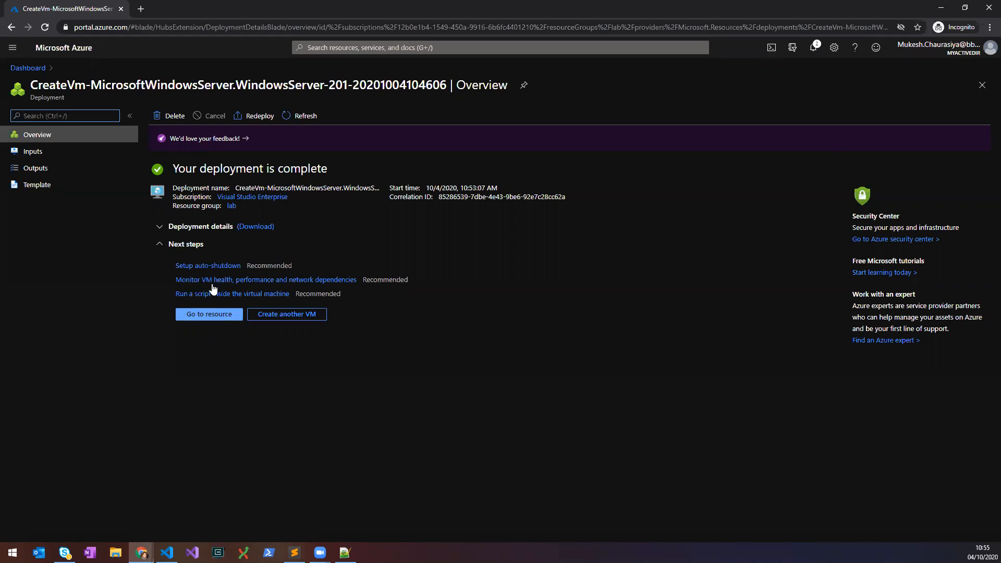
# Open vmtest from the resource list, select its private IP 10.0.0.4, and view its Networking inbound rules.
pyautogui.click(164, 231)
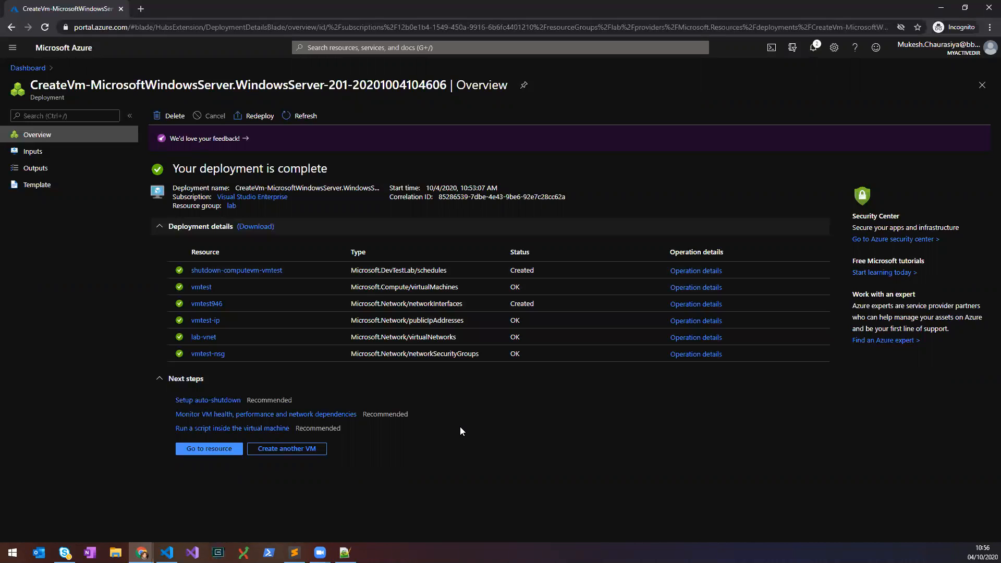
pyautogui.click(229, 449)
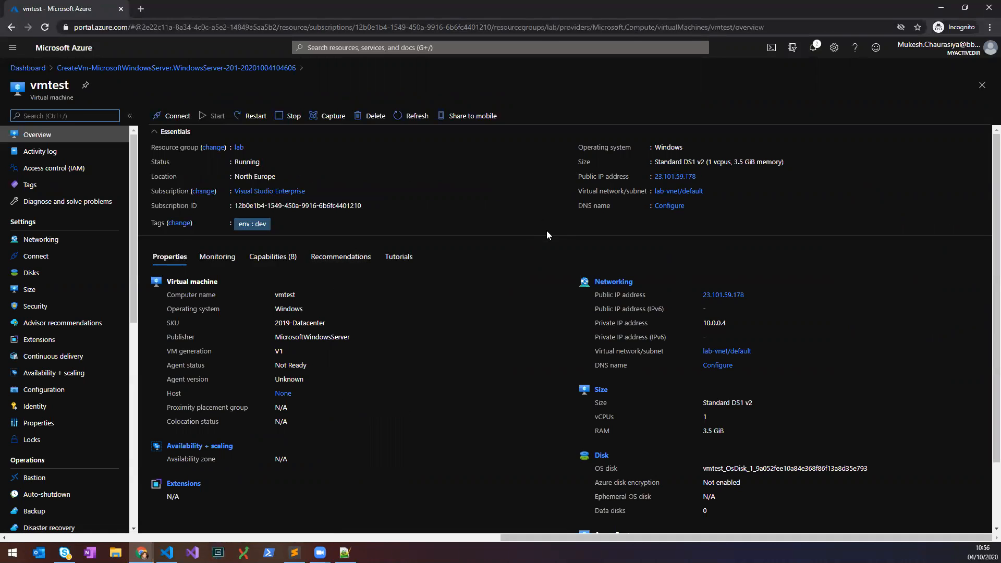
pyautogui.moveTo(680, 179)
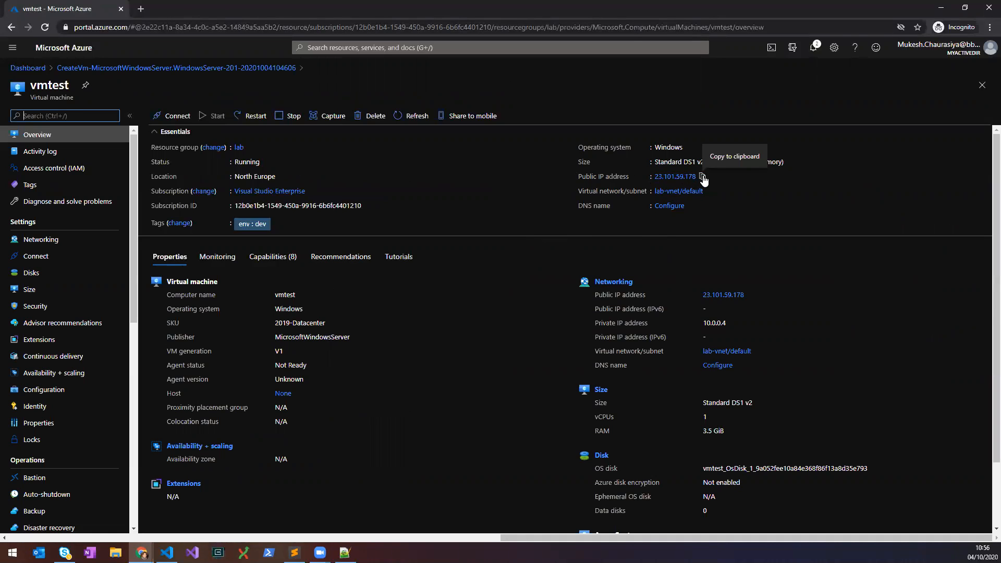
pyautogui.moveTo(703, 324); pyautogui.dragTo(725, 324)
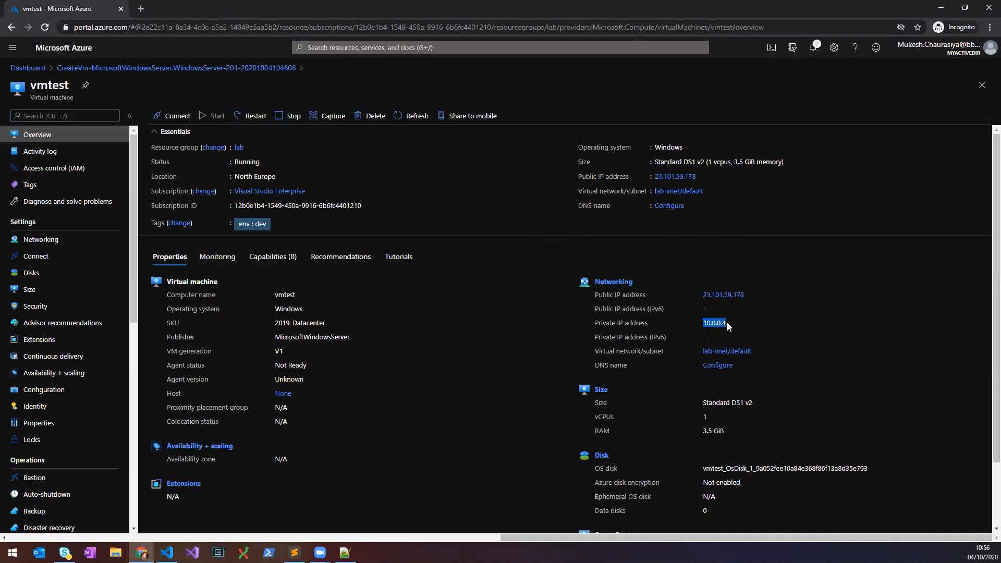
pyautogui.click(623, 283)
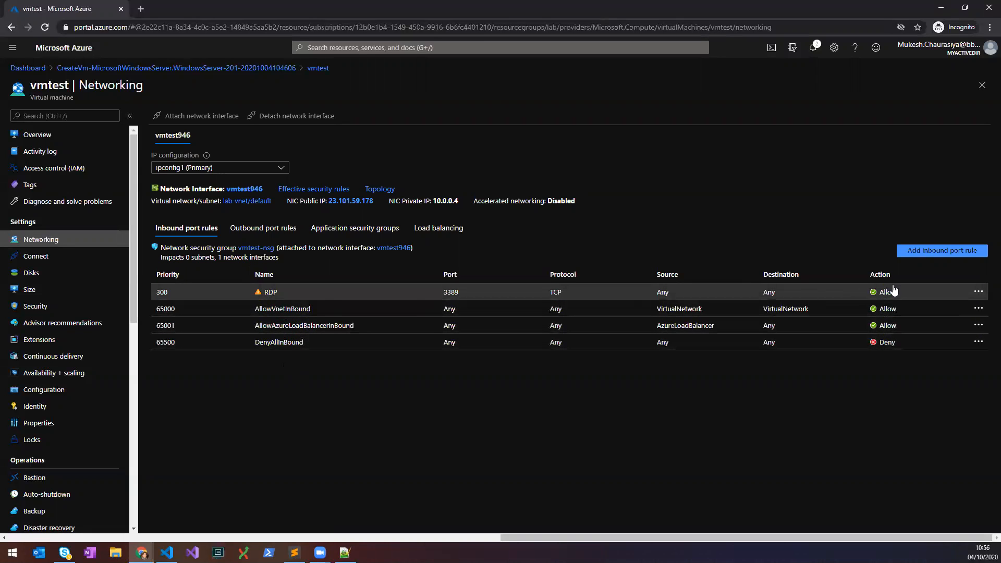
pyautogui.click(270, 232)
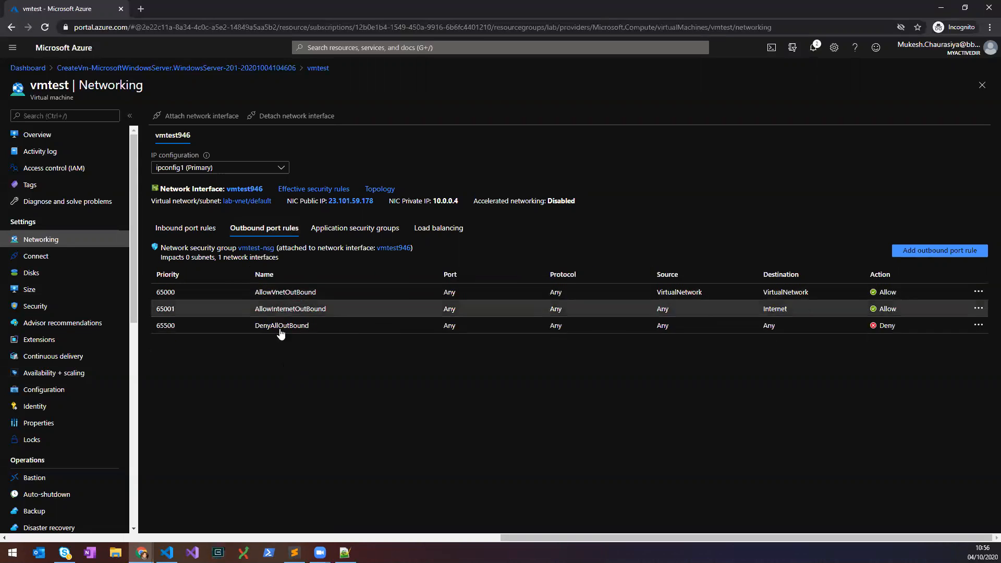
pyautogui.click(203, 230)
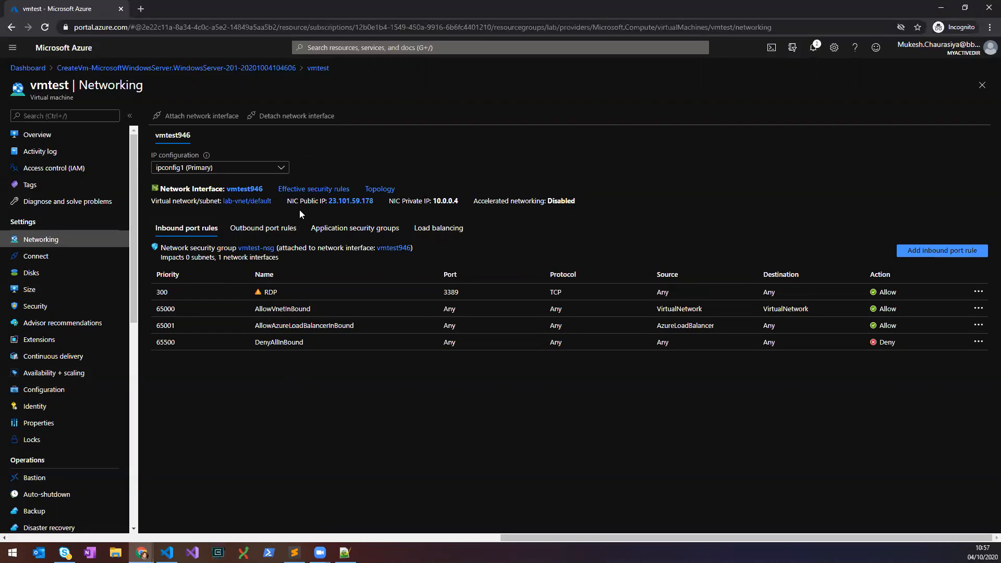
pyautogui.click(383, 47)
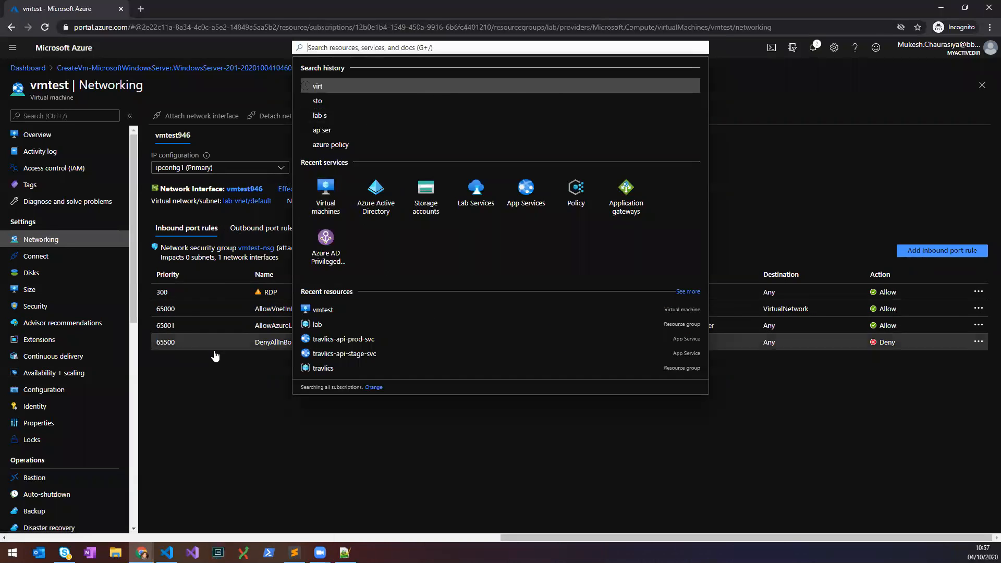
# Search 'netwo' and open Network Watcher's Topology view.
pyautogui.write('netwo')
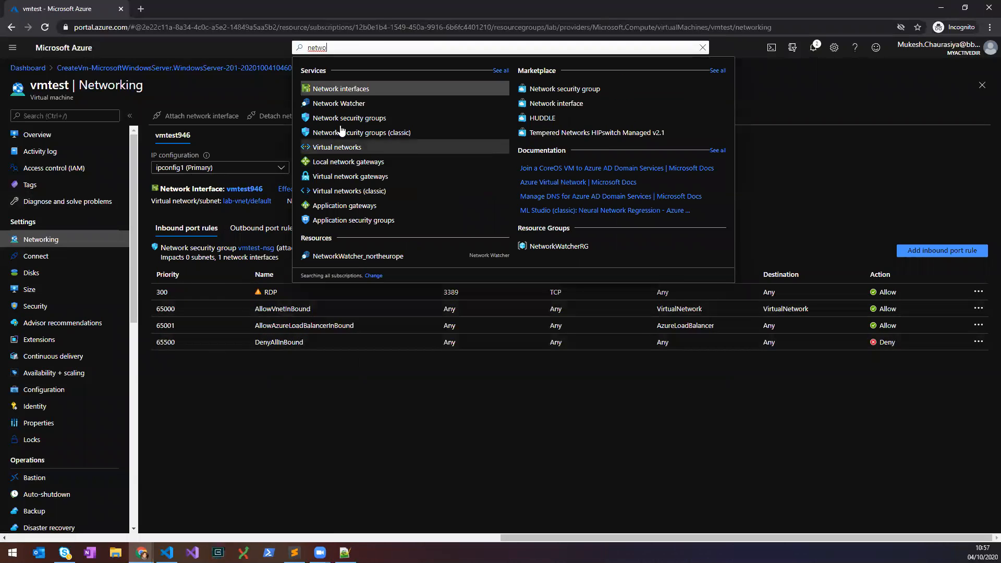
pyautogui.click(340, 107)
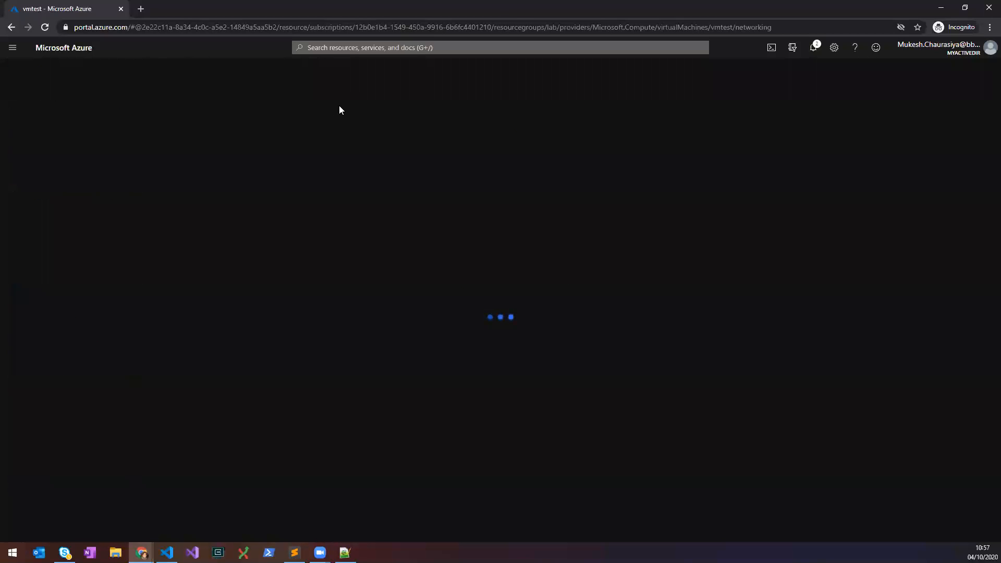
pyautogui.click(42, 172)
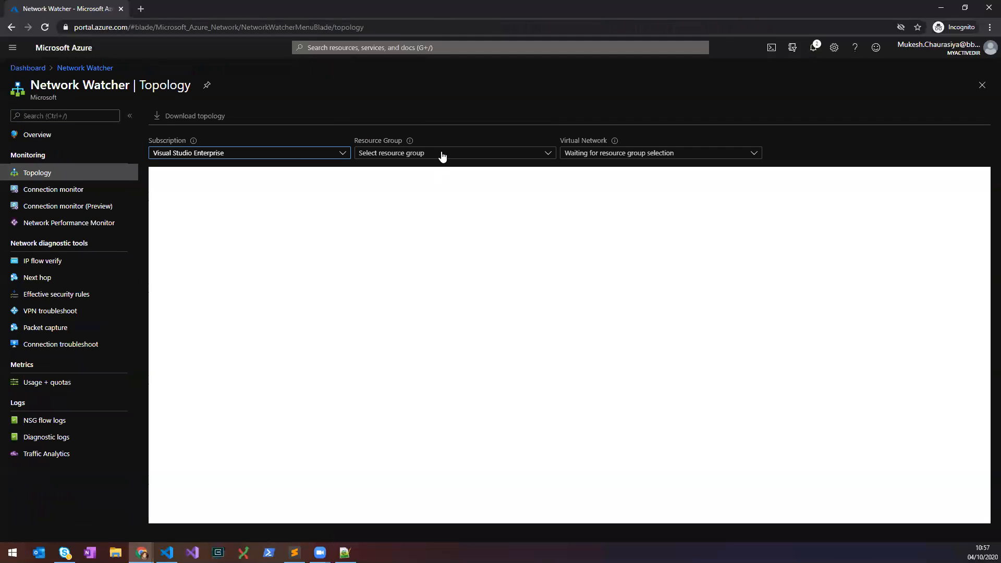
# Show the topology for resource group lab and virtual network lab-vnet.
pyautogui.click(442, 155)
pyautogui.click(425, 187)
pyautogui.click(607, 156)
pyautogui.click(598, 190)
pyautogui.scroll(3, 651, 349)
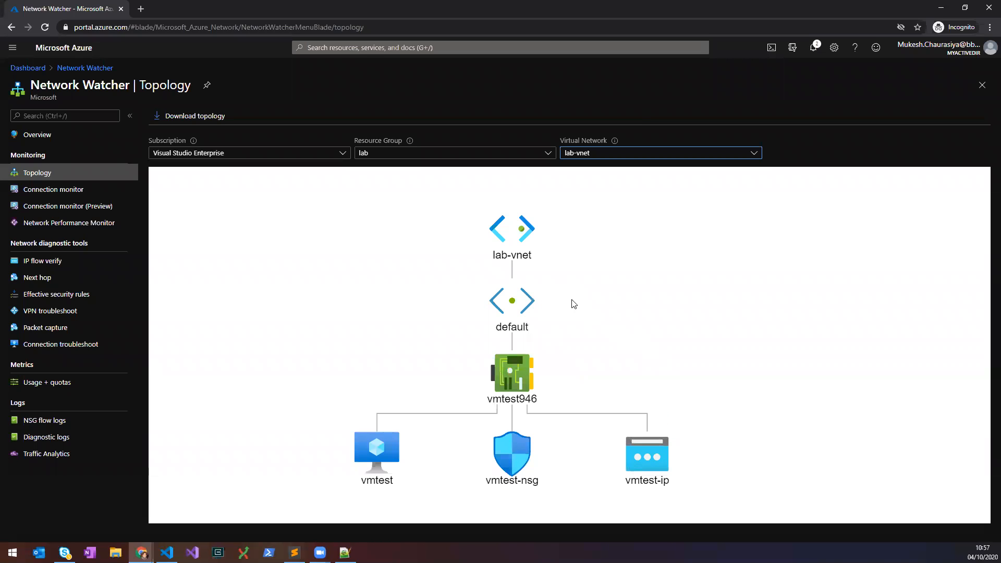
pyautogui.moveTo(500, 302); pyautogui.dragTo(483, 282)
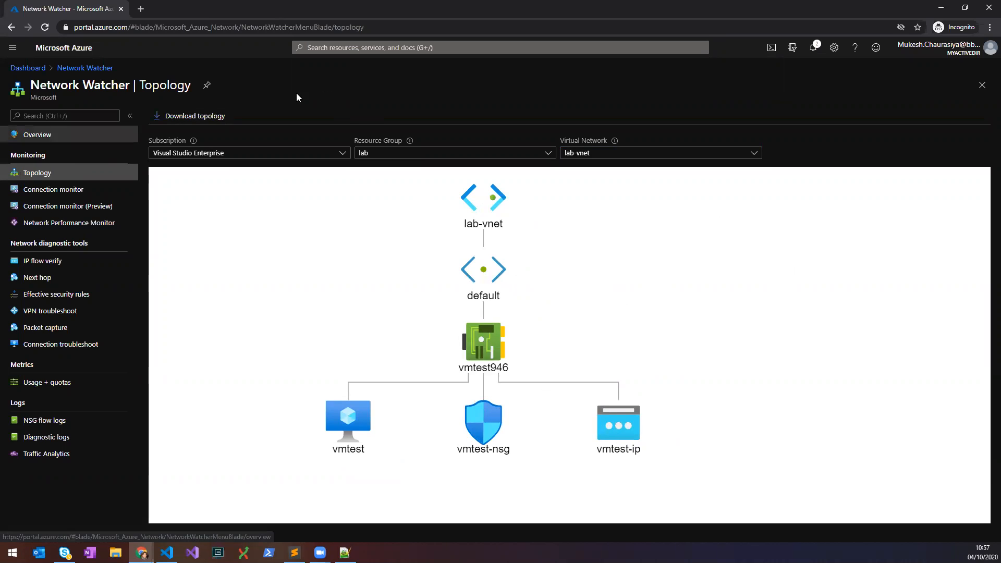
pyautogui.click(388, 47)
# Copy vmtest's public IP 23.101.59.178 and launch Remote Desktop Connection with mstsc.
pyautogui.click(377, 196)
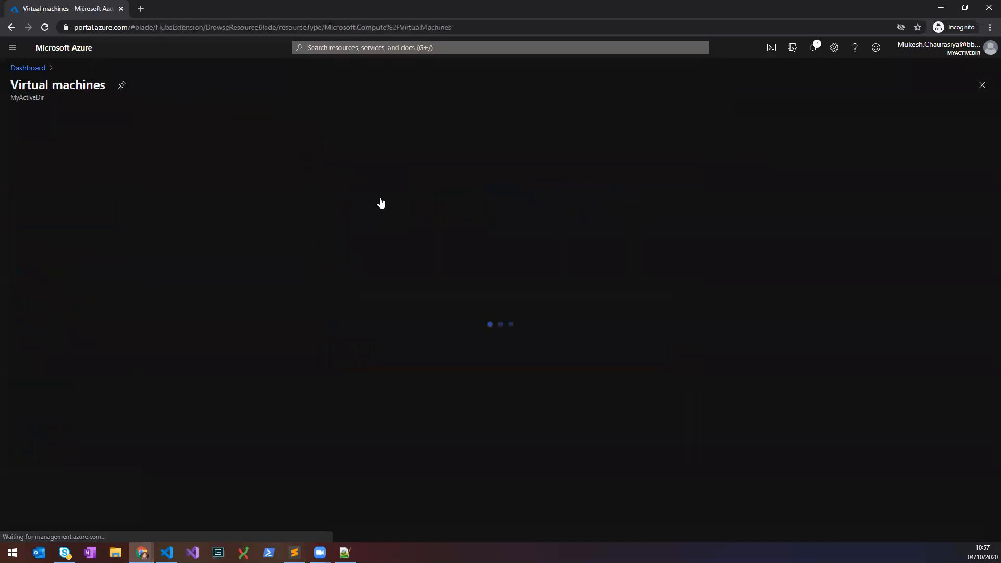
pyautogui.click(51, 245)
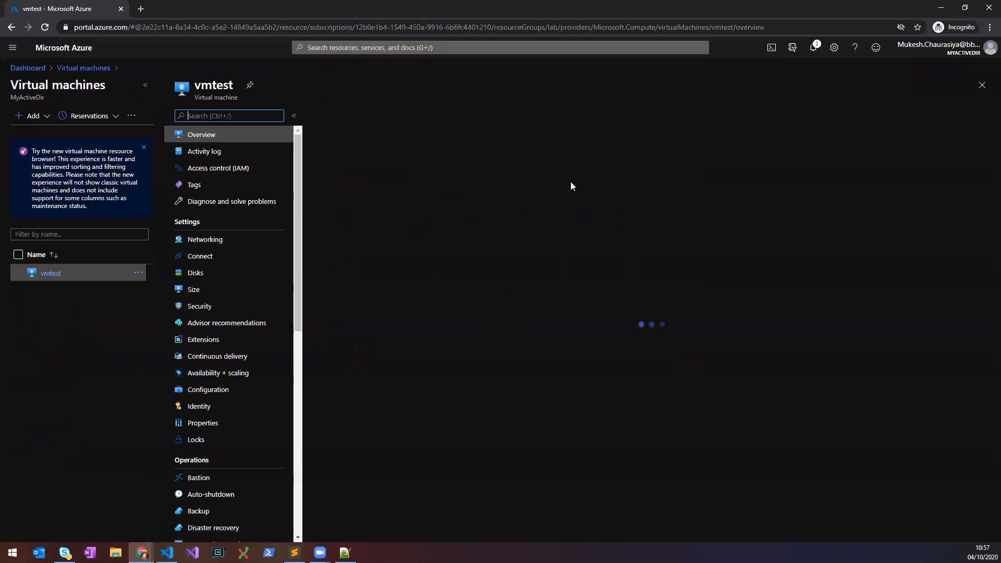
pyautogui.click(784, 177)
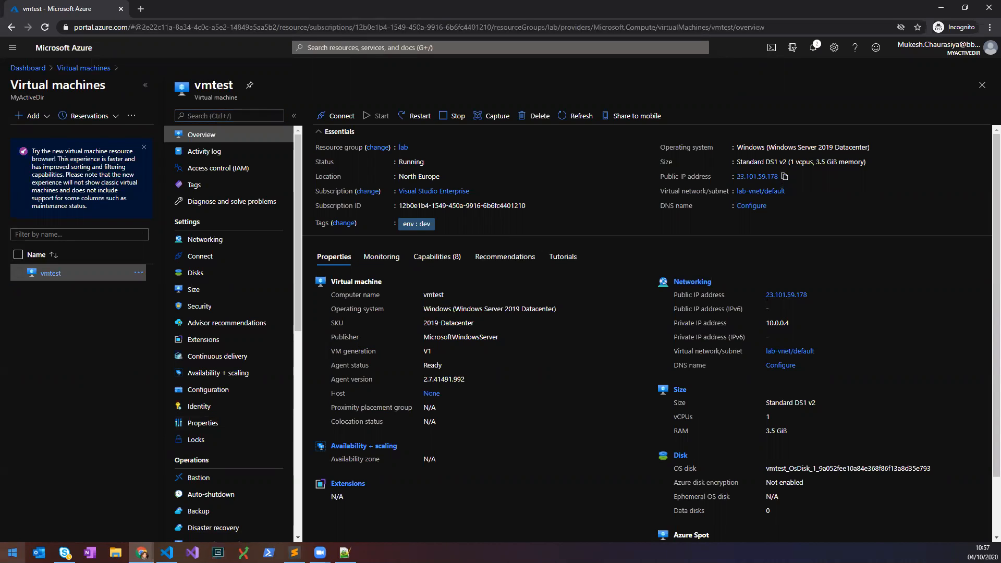
pyautogui.press('super+r')
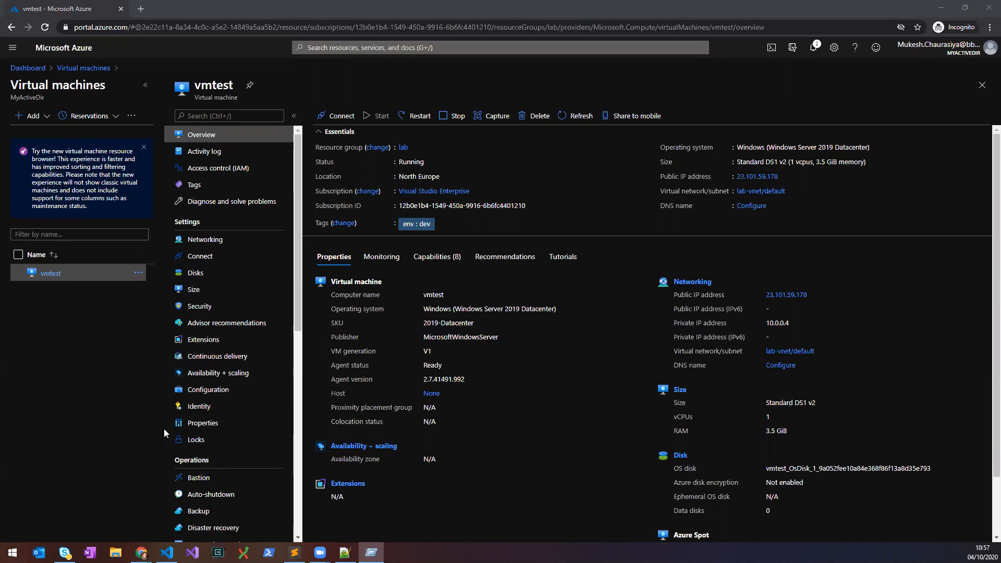
pyautogui.press('Return')
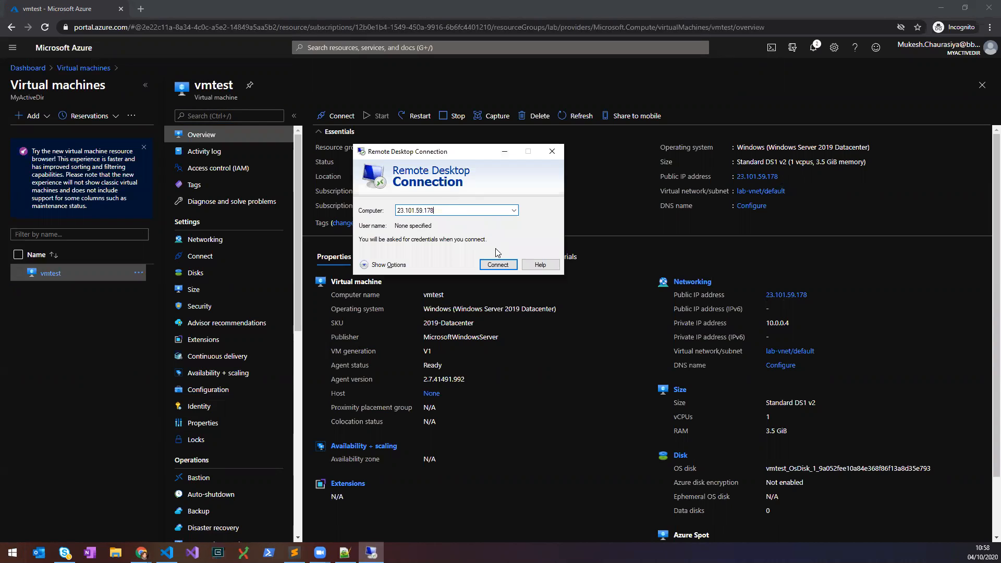
# Connect to 23.101.59.178 using a different account's username and password, accepting the certificate warning.
pyautogui.click(501, 264)
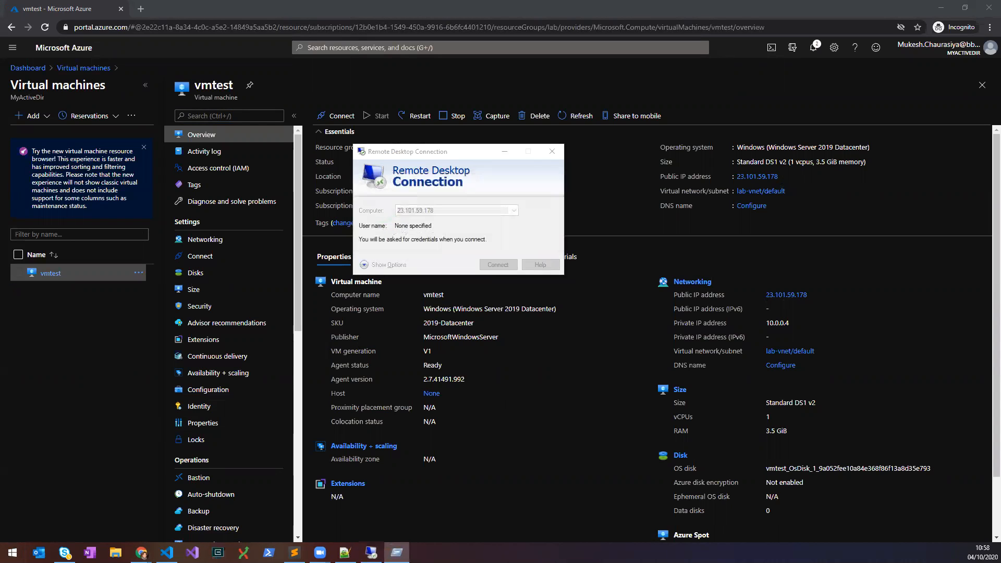
pyautogui.click(344, 238)
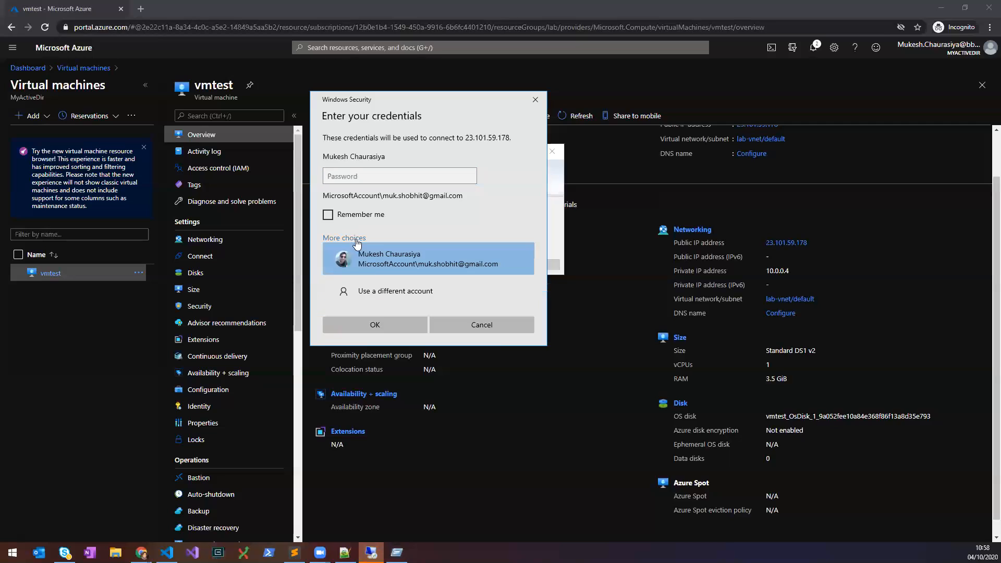
pyautogui.click(384, 292)
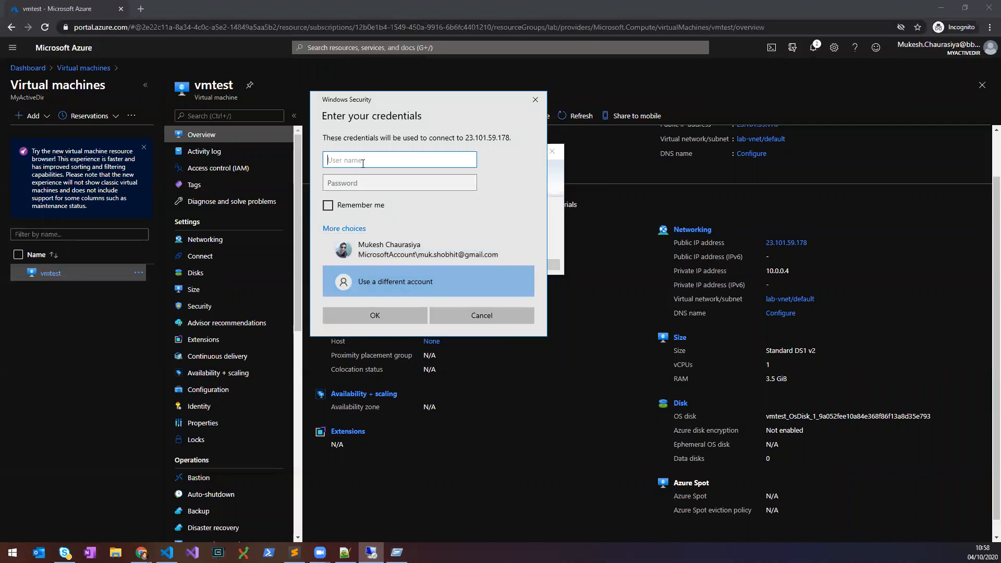
pyautogui.write('chaurmw1')
pyautogui.press('Tab')
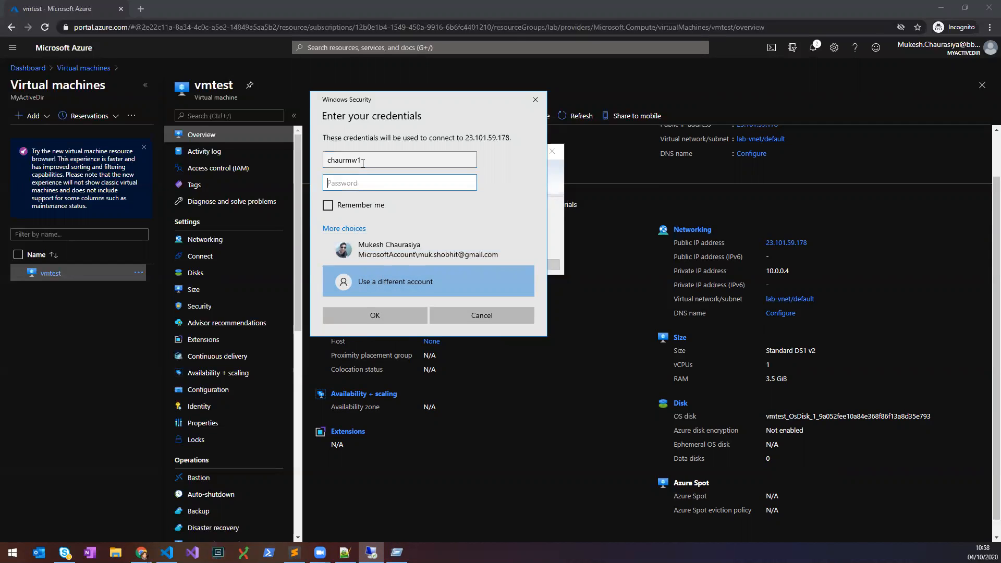
pyautogui.write('••')
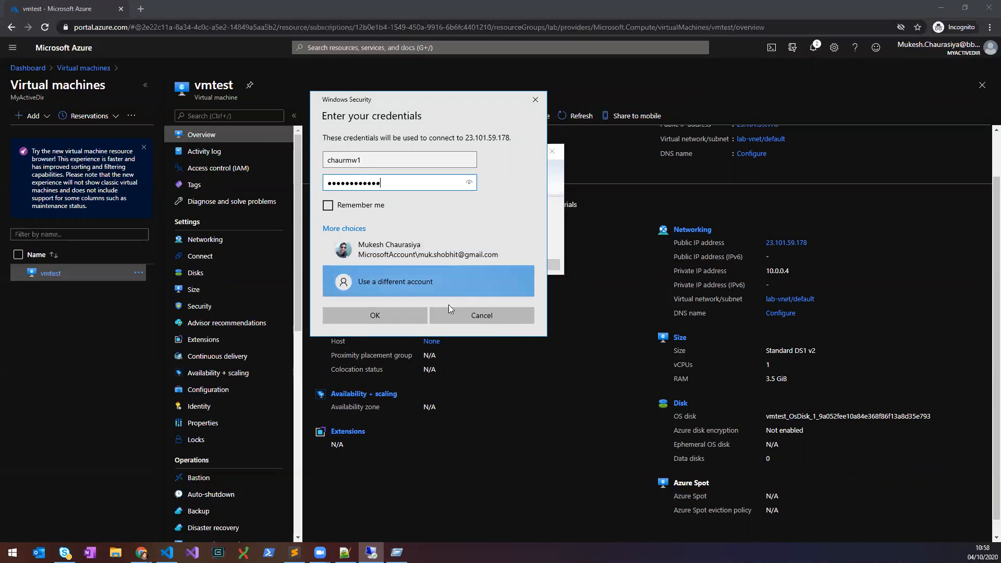
pyautogui.click(389, 315)
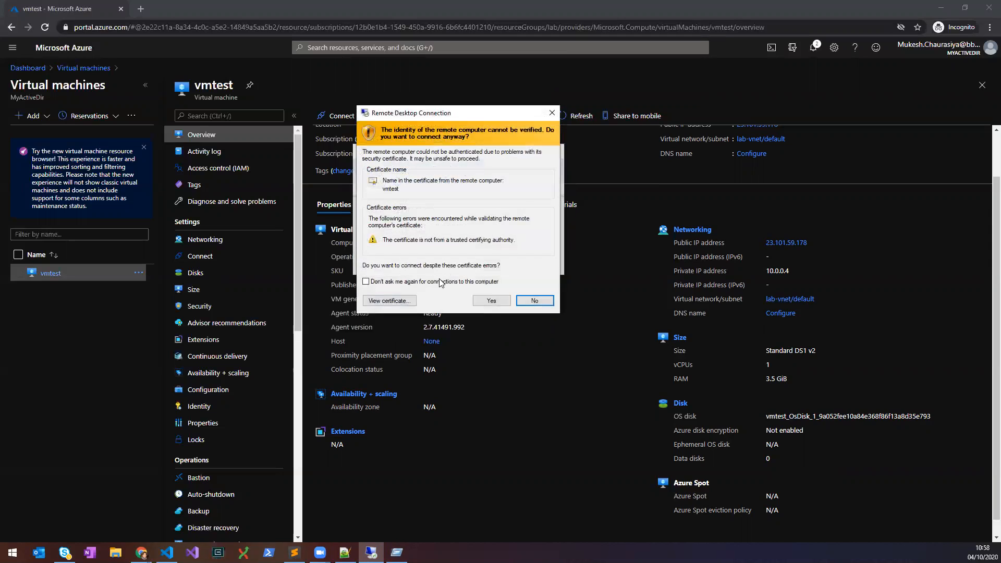
pyautogui.click(491, 299)
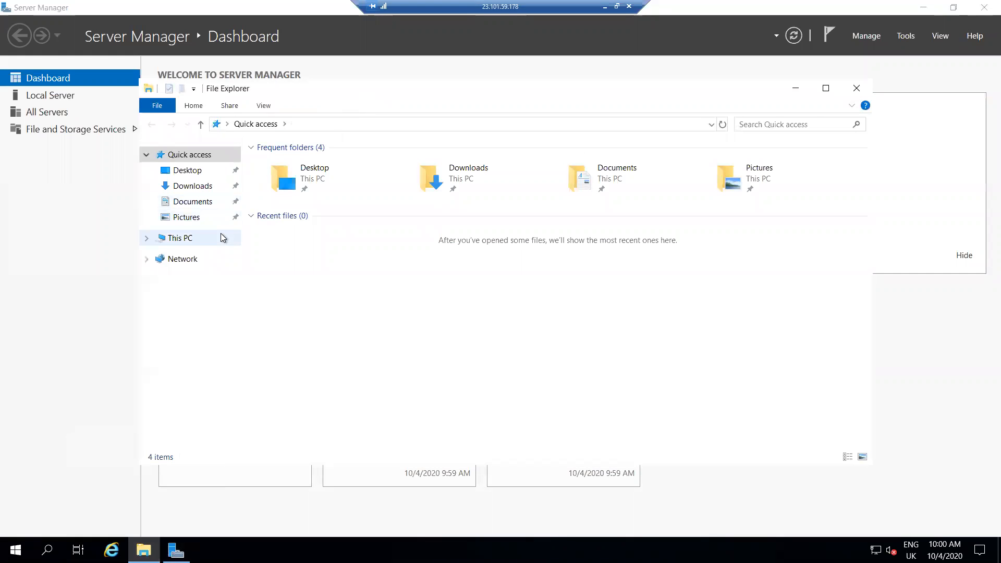
# View This PC's drives C:, D: and E: on the remote server, then minimize the session.
pyautogui.click(189, 242)
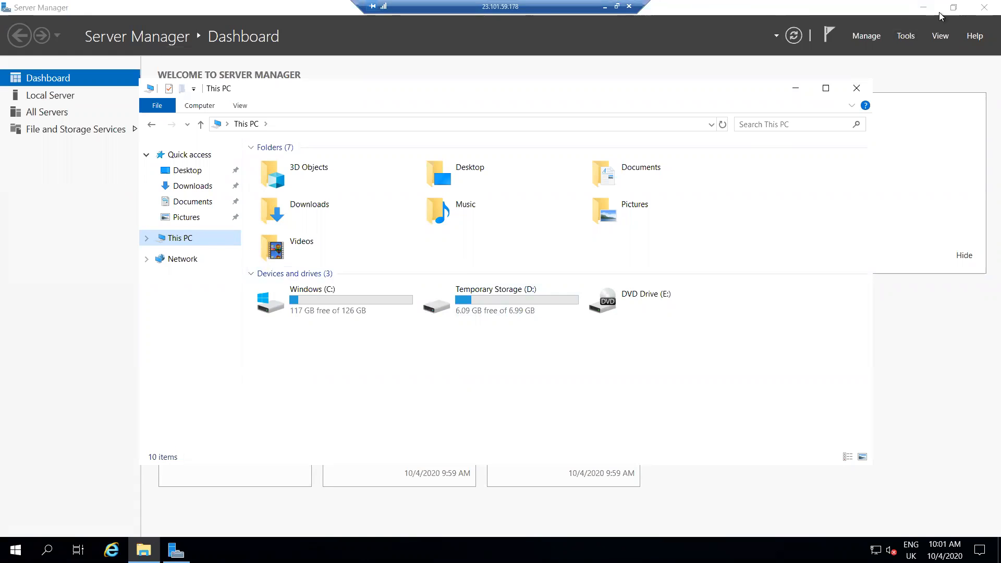
pyautogui.click(924, 9)
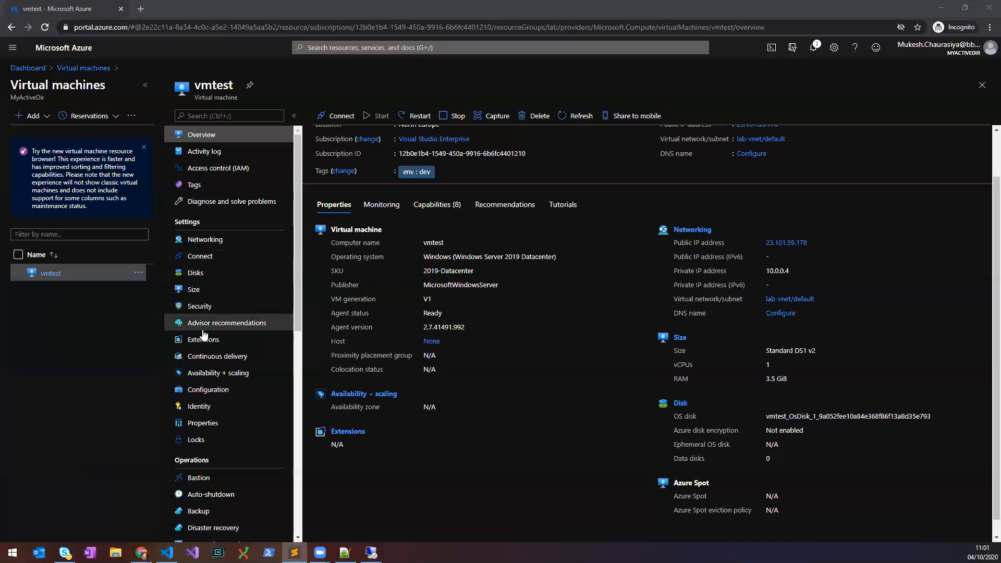
# Check vmtest's Disks page for 0 data disks, then show its Overview full-page.
pyautogui.click(194, 273)
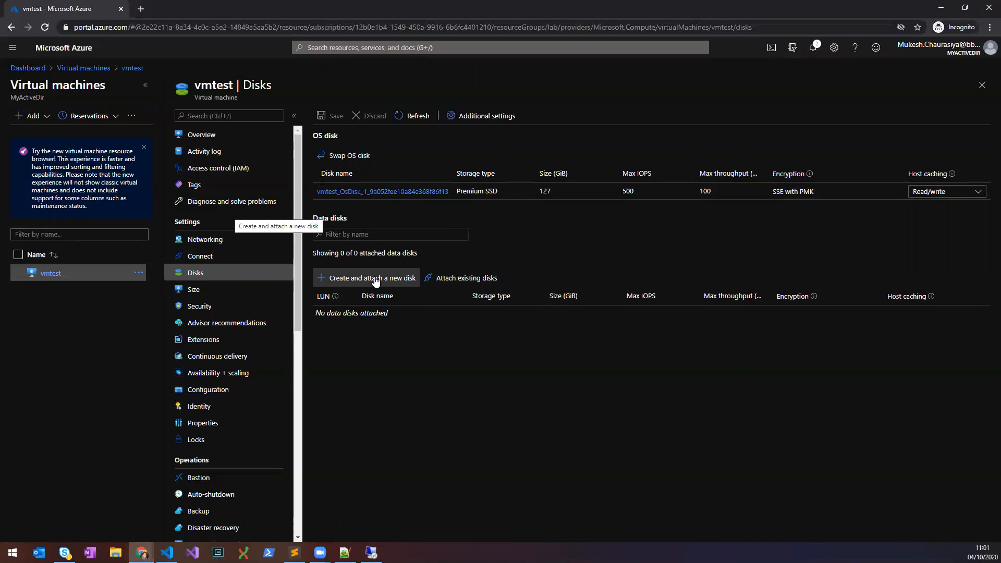
pyautogui.click(145, 85)
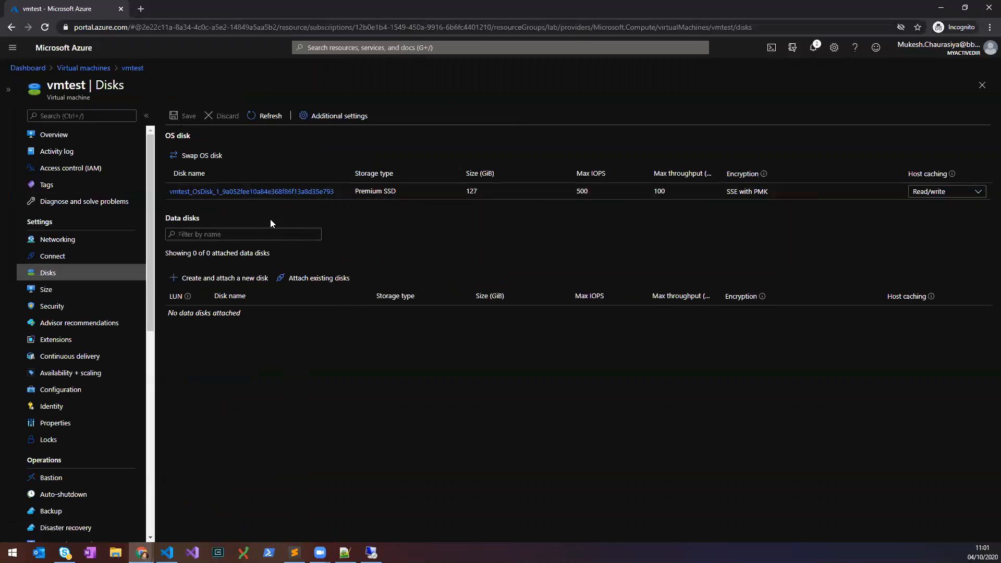
pyautogui.click(57, 136)
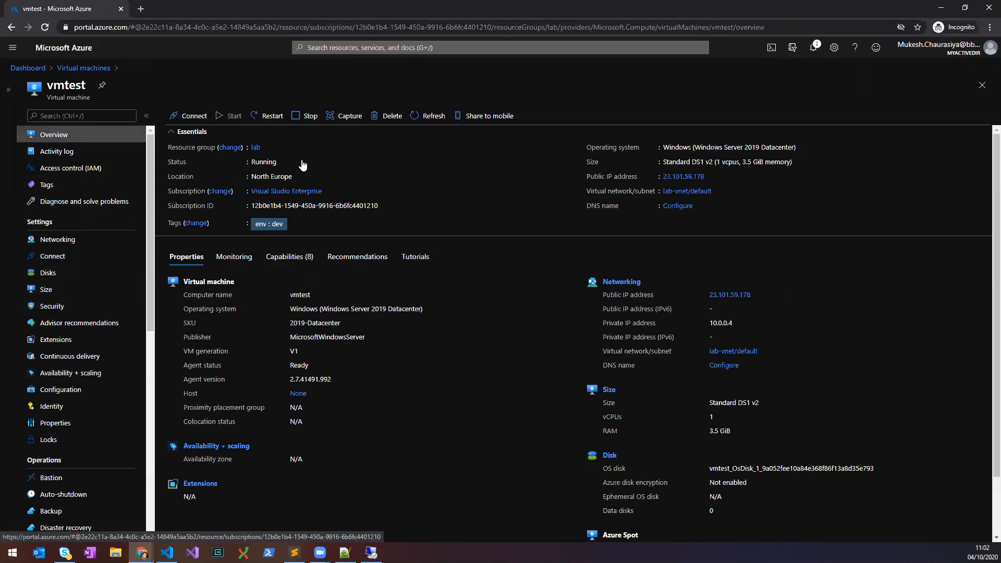